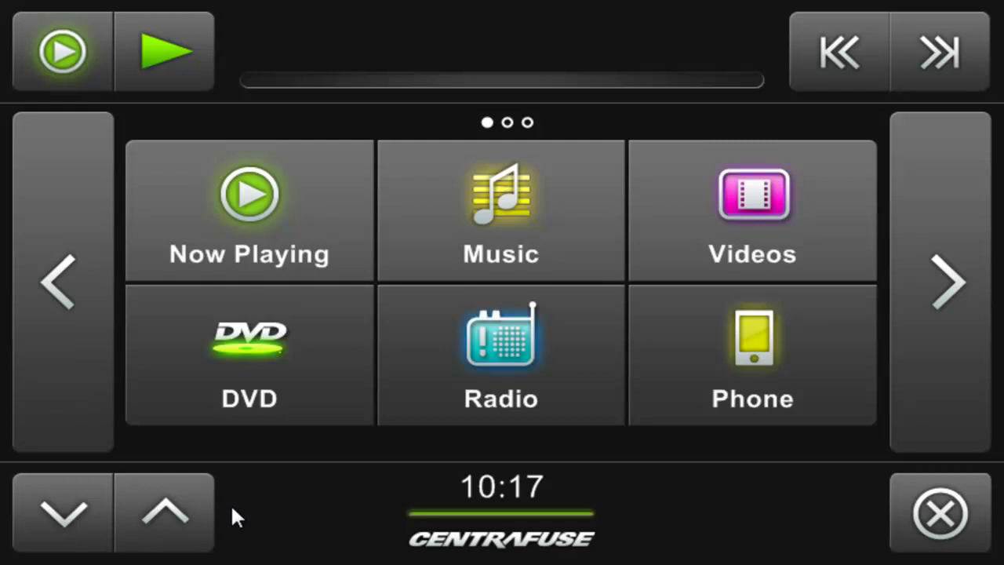
Step: Switch the home-screen clock from the time 10:17 to today's date, 9/30
{"action": "left_click", "coordinate": [498, 496]}
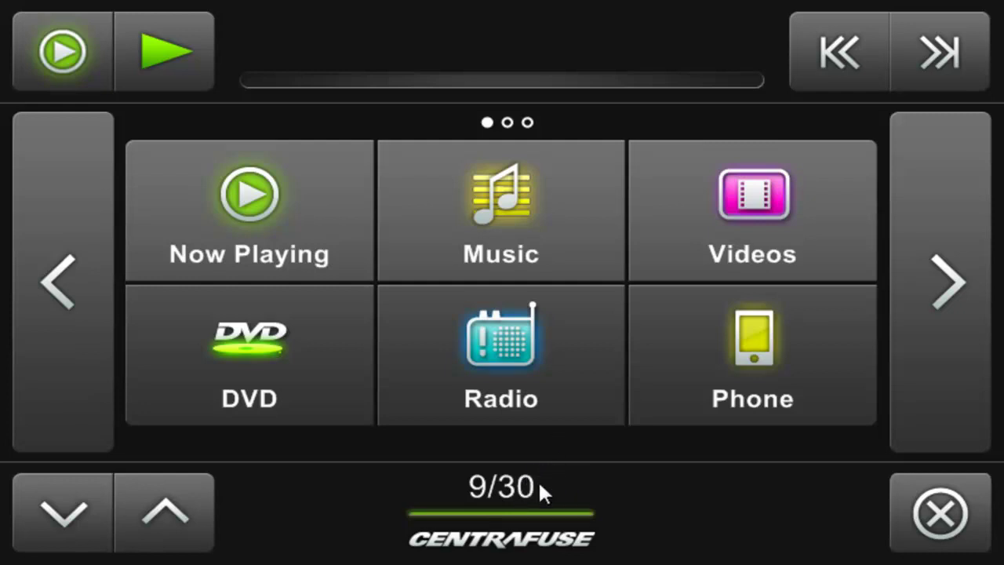
Step: Go to the third apps page and assign Connect to its Connect slot
{"action": "left_click", "coordinate": [913, 363]}
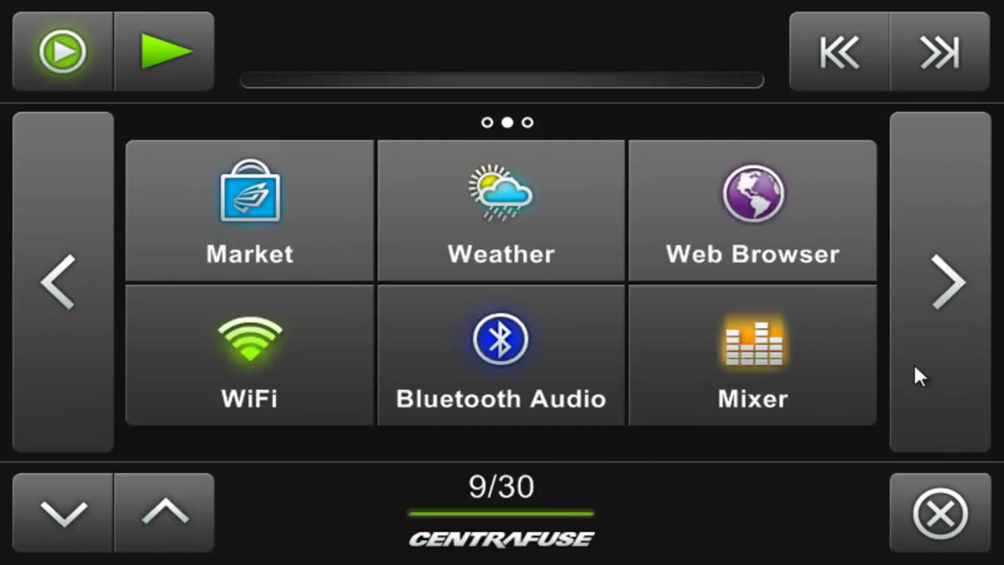
{"action": "left_click", "coordinate": [913, 362]}
{"action": "left_click", "coordinate": [703, 247]}
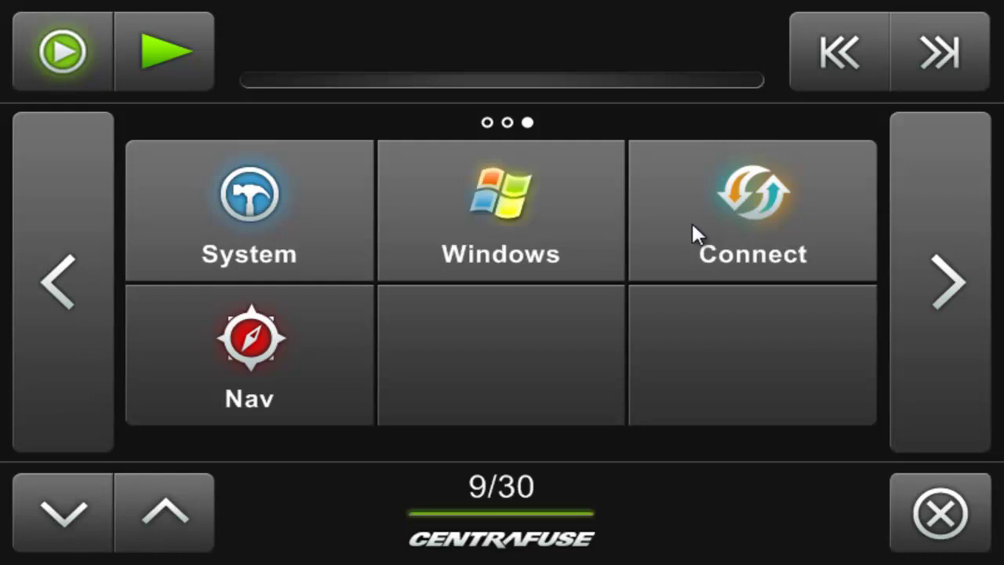
{"action": "left_click", "coordinate": [685, 247]}
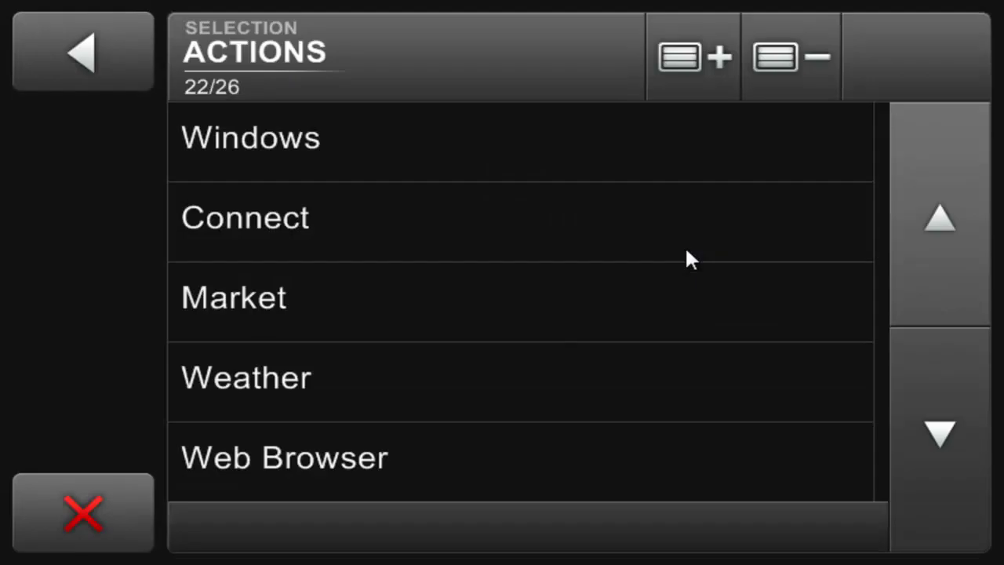
{"action": "left_click", "coordinate": [616, 301]}
{"action": "left_click", "coordinate": [604, 241]}
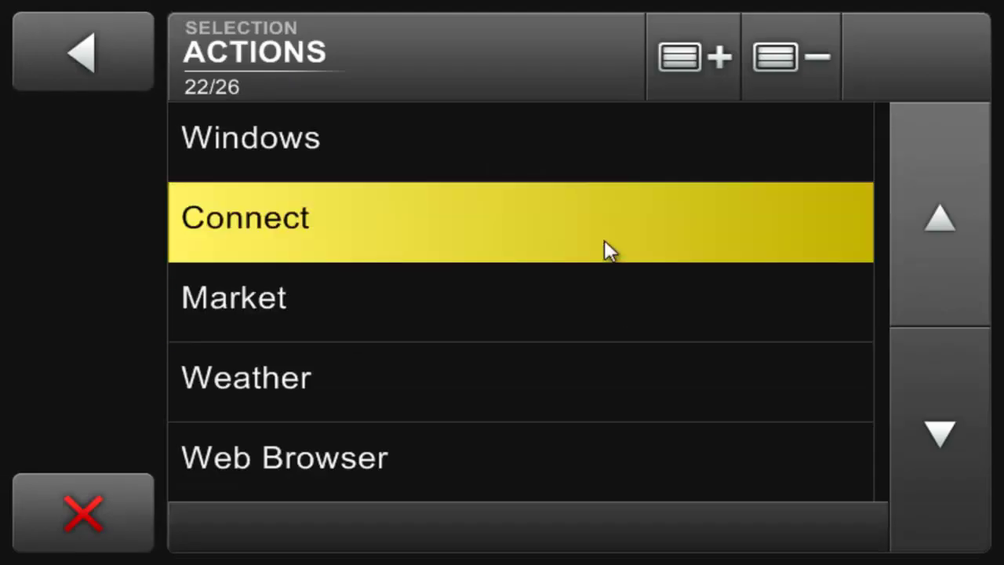
{"action": "left_click", "coordinate": [265, 221]}
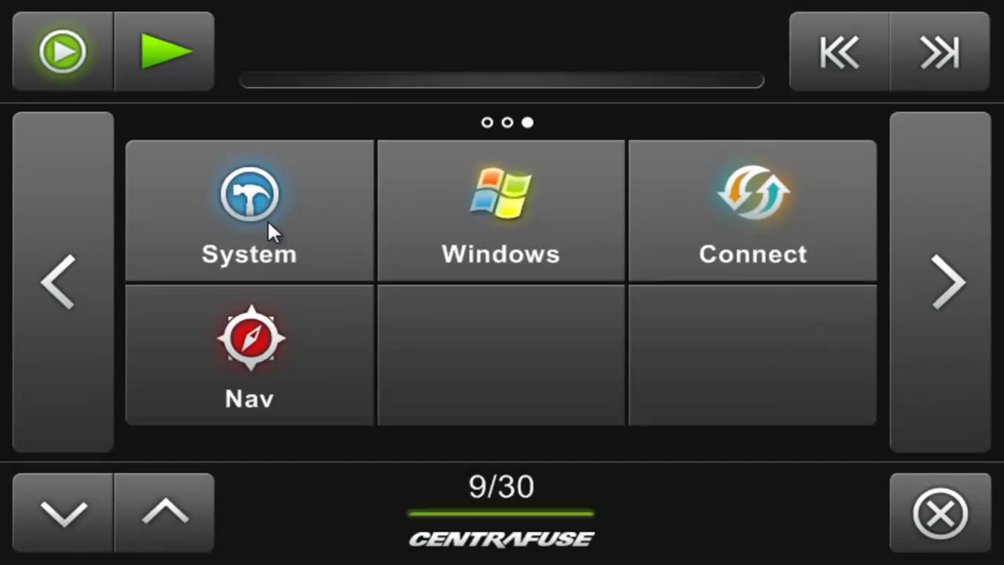
Step: Save the CentrafuseConnect Setup settings with Automatic, Route and Location Sync on, overwriting the current ones
{"action": "left_click", "coordinate": [261, 225]}
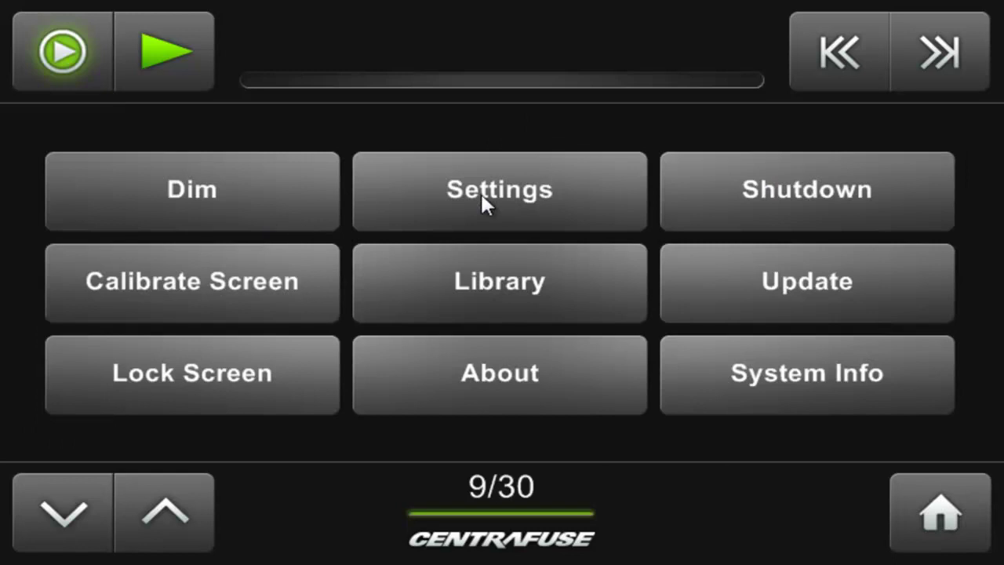
{"action": "left_click", "coordinate": [479, 191]}
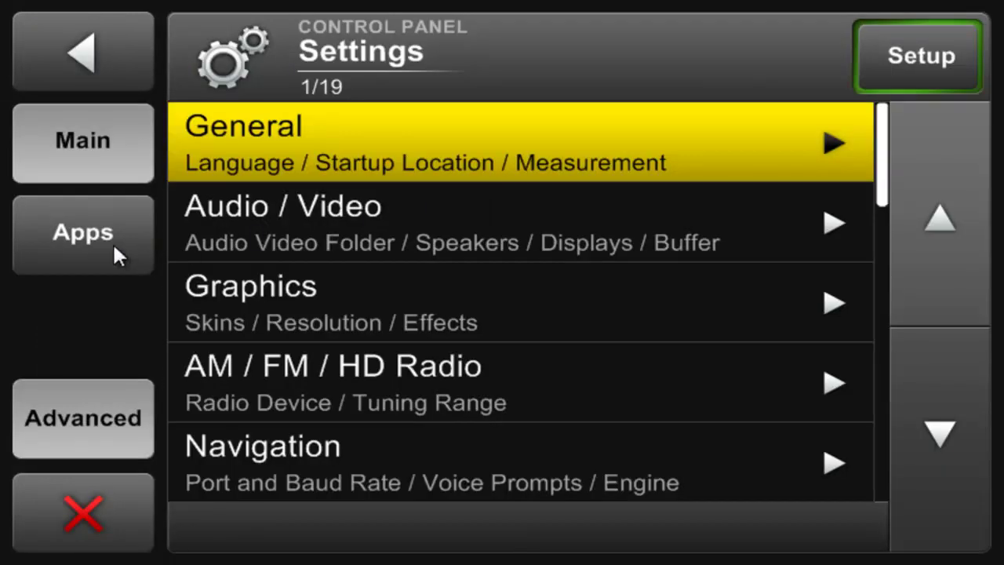
{"action": "left_click", "coordinate": [114, 244]}
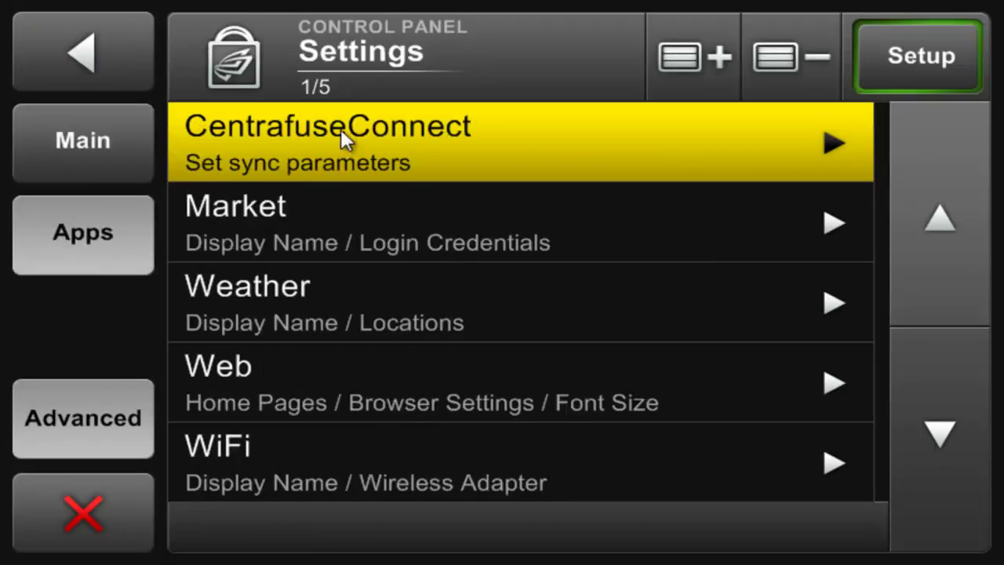
{"action": "left_click", "coordinate": [898, 62]}
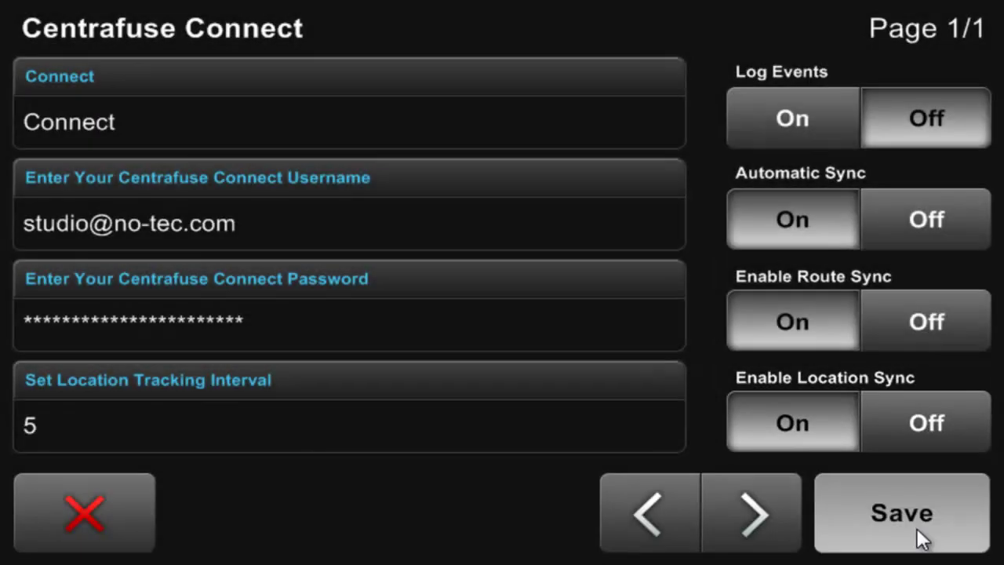
{"action": "left_click", "coordinate": [877, 519]}
{"action": "left_click", "coordinate": [378, 365]}
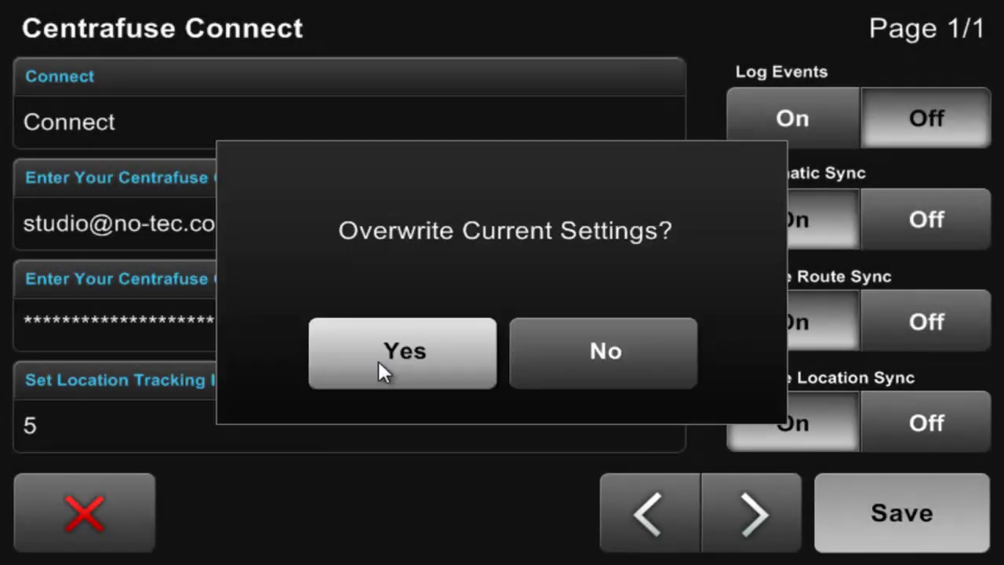
{"action": "left_click", "coordinate": [53, 523]}
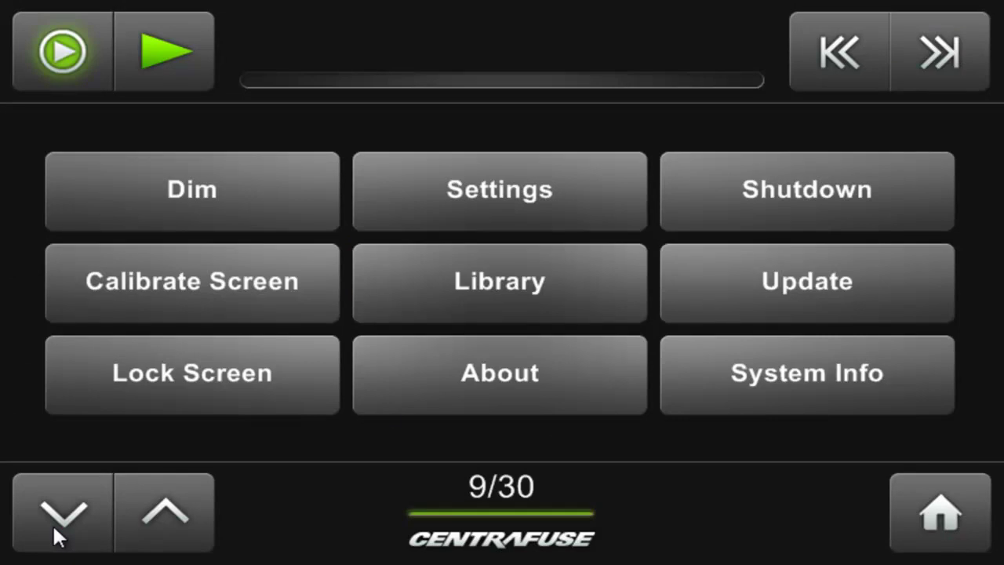
Step: Open Connect from the home apps page and start a sync with CentrafuseConnect
{"action": "left_click", "coordinate": [914, 519]}
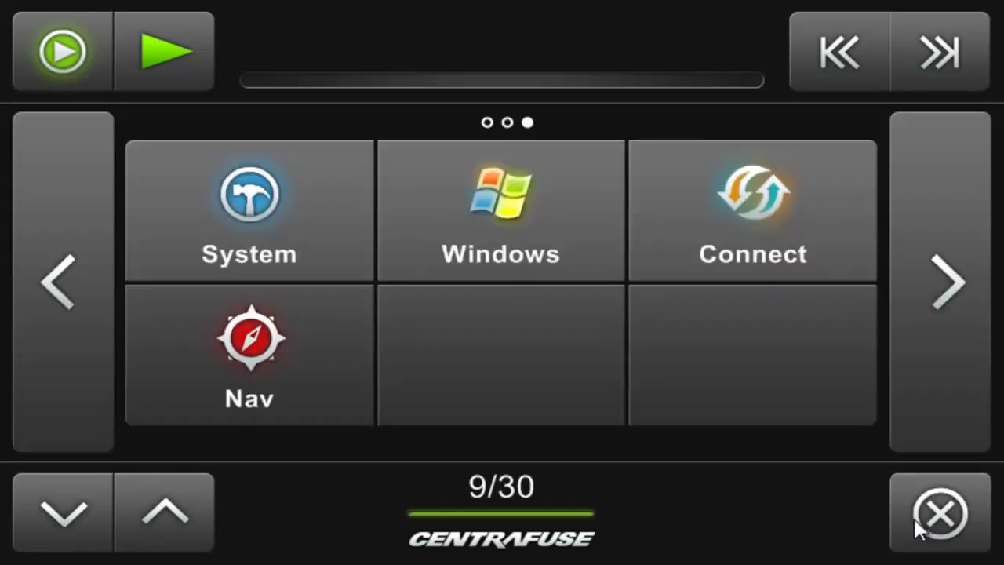
{"action": "left_click", "coordinate": [773, 233]}
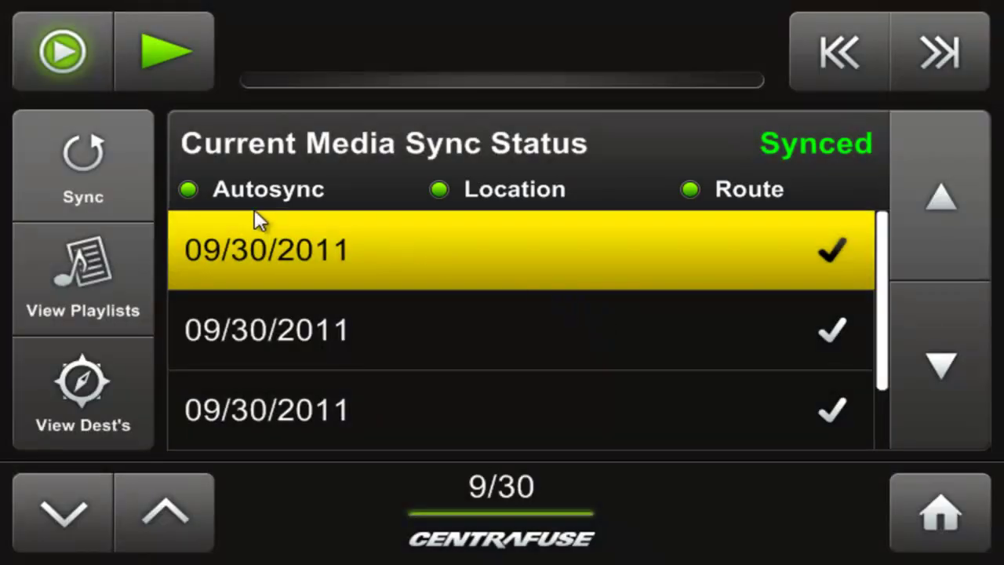
{"action": "left_click", "coordinate": [111, 182]}
Step: Review the synced playlists and saved destinations, then sync again until the status reads Synced
{"action": "left_click", "coordinate": [104, 283]}
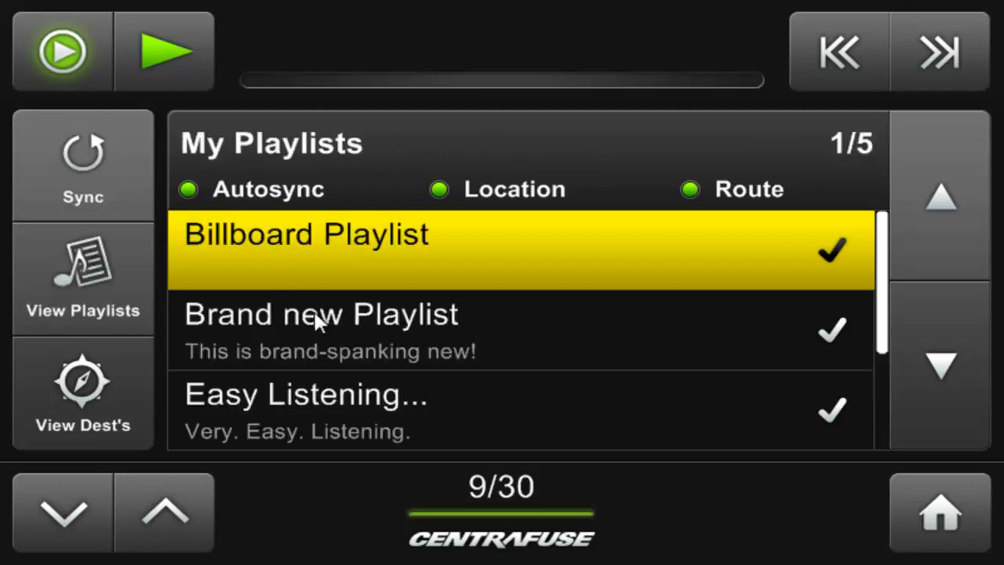
{"action": "left_click", "coordinate": [314, 353]}
{"action": "key", "text": "Down"}
{"action": "left_click", "coordinate": [91, 416]}
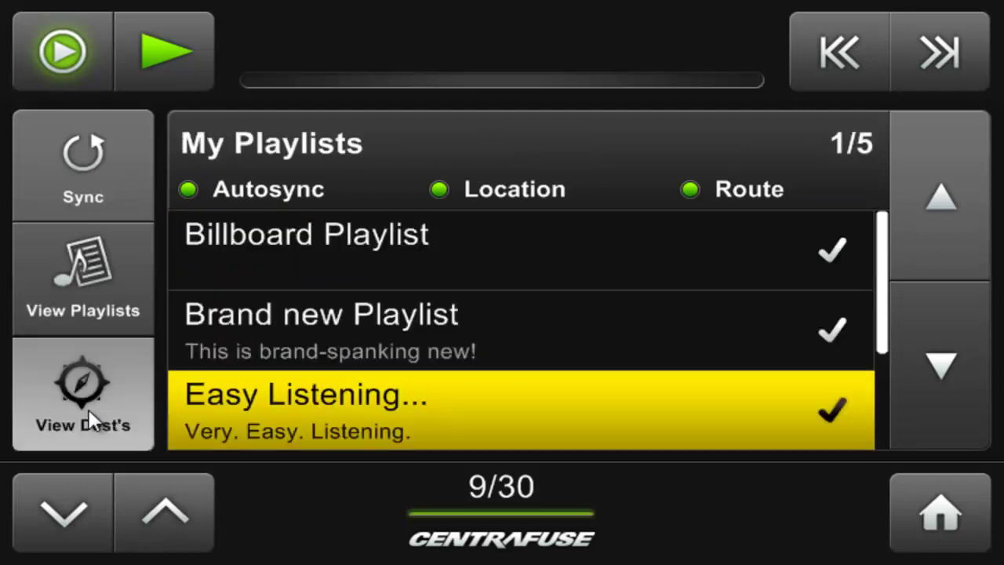
{"action": "key", "text": "Down"}
{"action": "key", "text": "Down"}
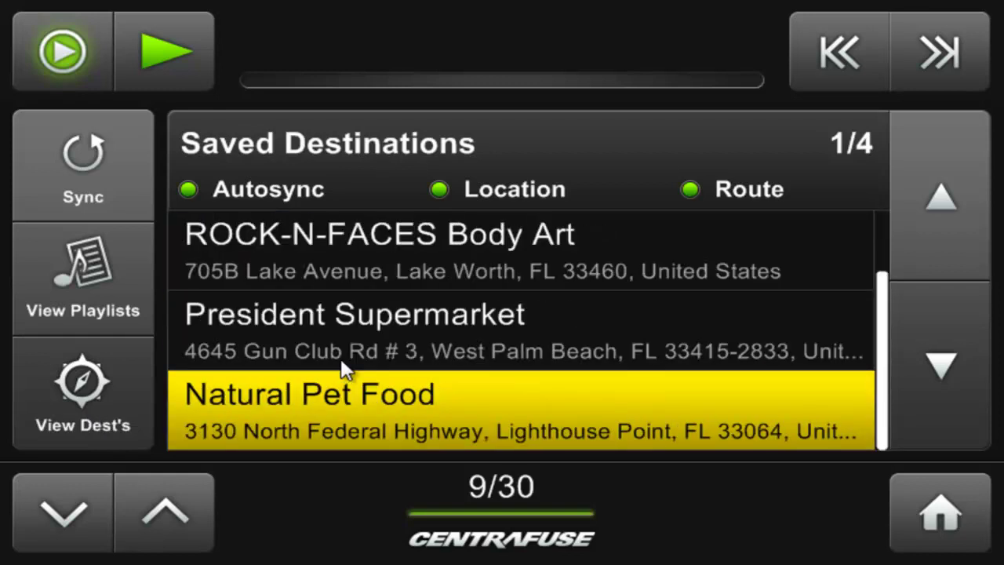
{"action": "key", "text": "Down"}
{"action": "left_click", "coordinate": [112, 174]}
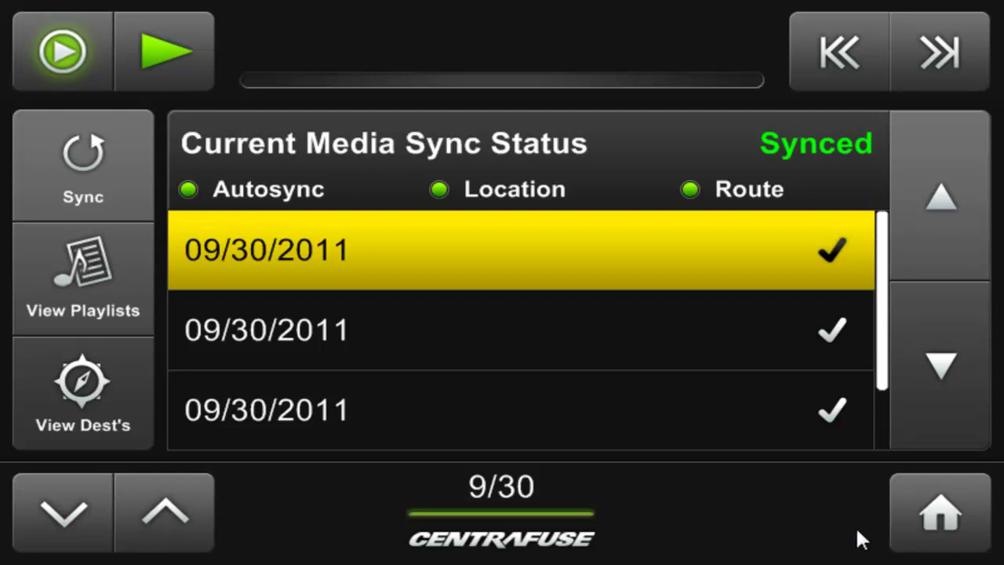
{"action": "left_click", "coordinate": [911, 530]}
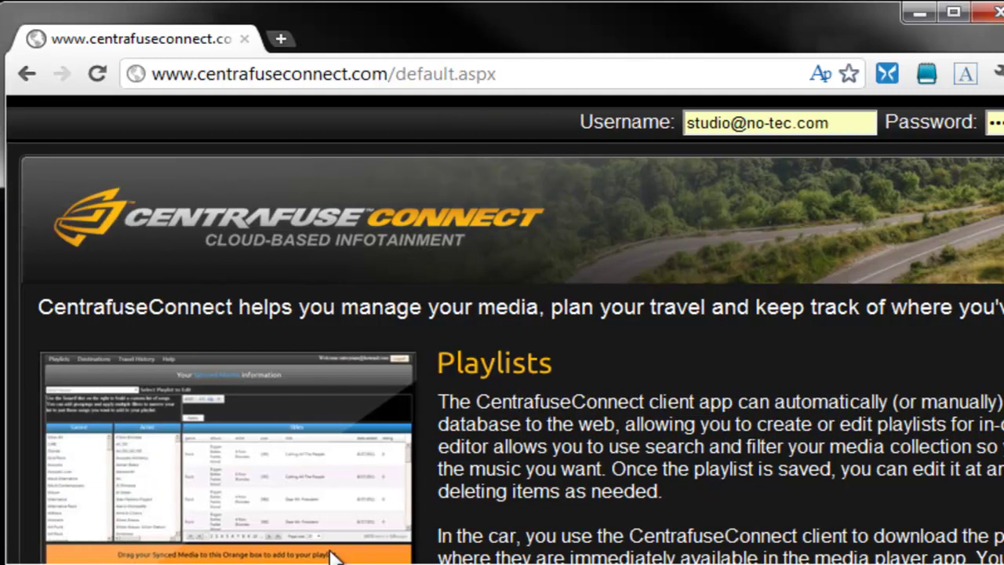
Step: Log in to the CentrafuseConnect website with the account username and password
{"action": "scroll", "coordinate": [513, 409], "scroll_direction": "down", "scroll_amount": 10}
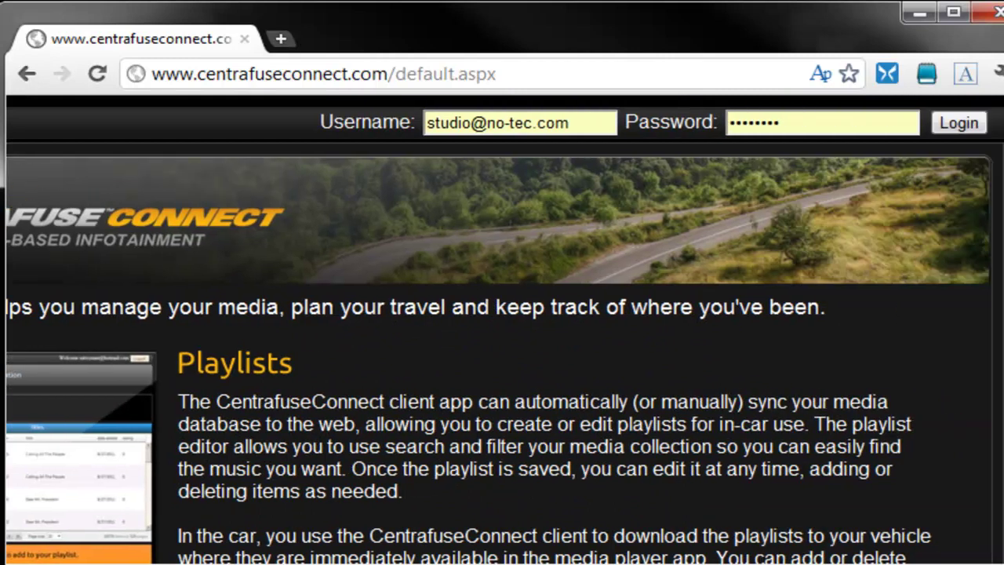
{"action": "left_click", "coordinate": [961, 126]}
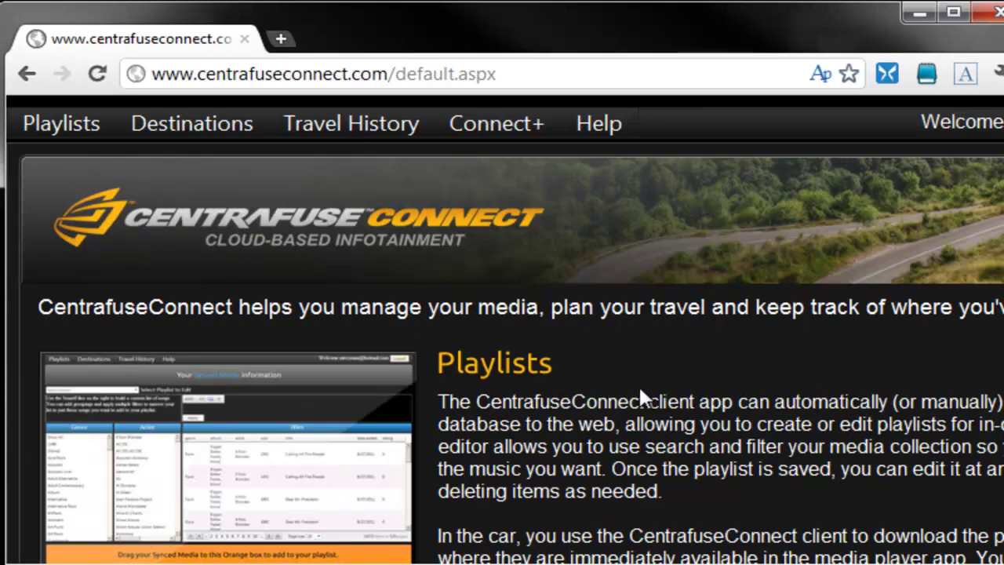
Step: Open Playlists > New/Edit and look over the Genre, Artist, Titles lists and empty playlist grid
{"action": "mouse_move", "coordinate": [42, 118]}
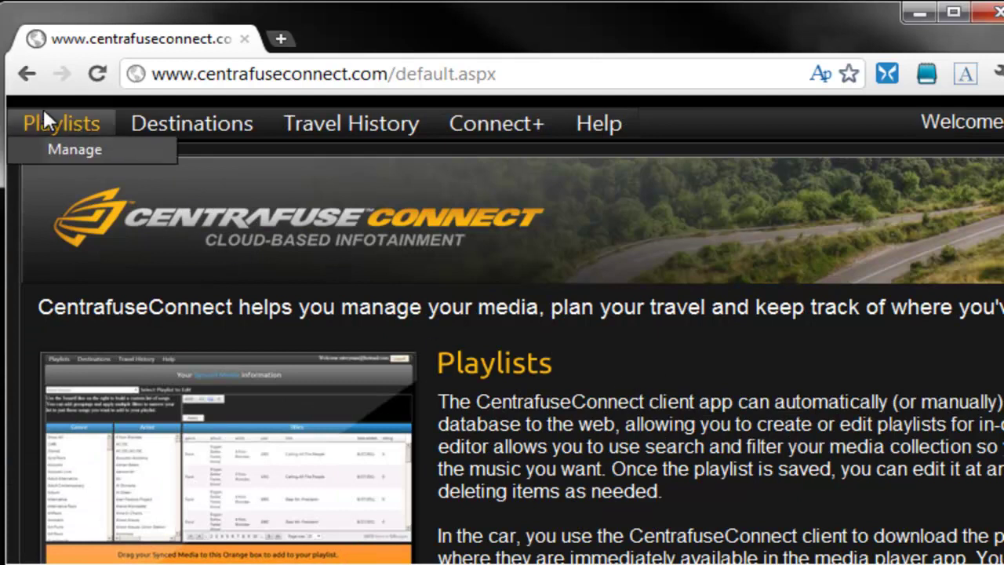
{"action": "left_click", "coordinate": [64, 152]}
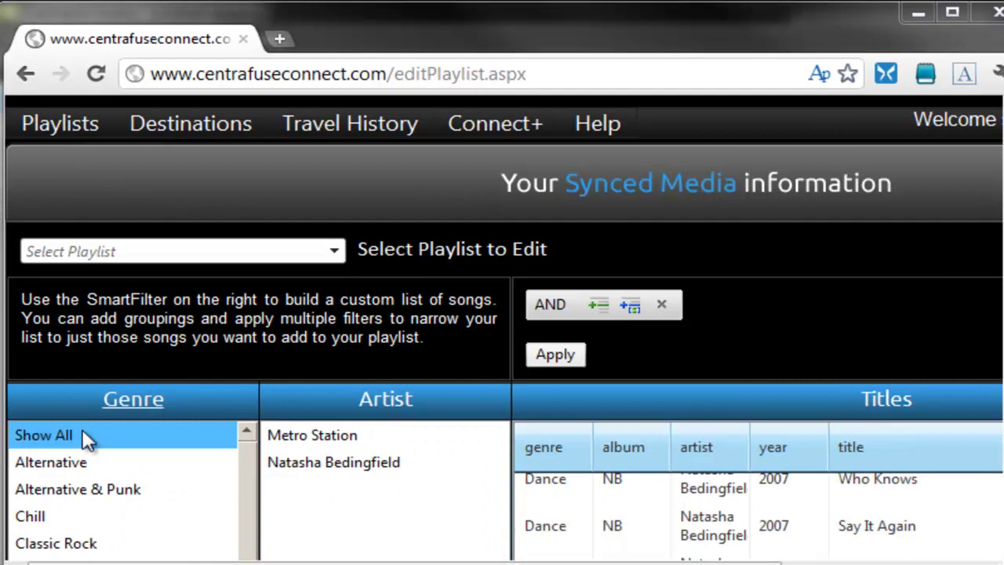
{"action": "scroll", "coordinate": [502, 510], "scroll_direction": "up", "scroll_amount": 2}
{"action": "left_click_drag", "start_coordinate": [504, 512], "coordinate": [497, 434]}
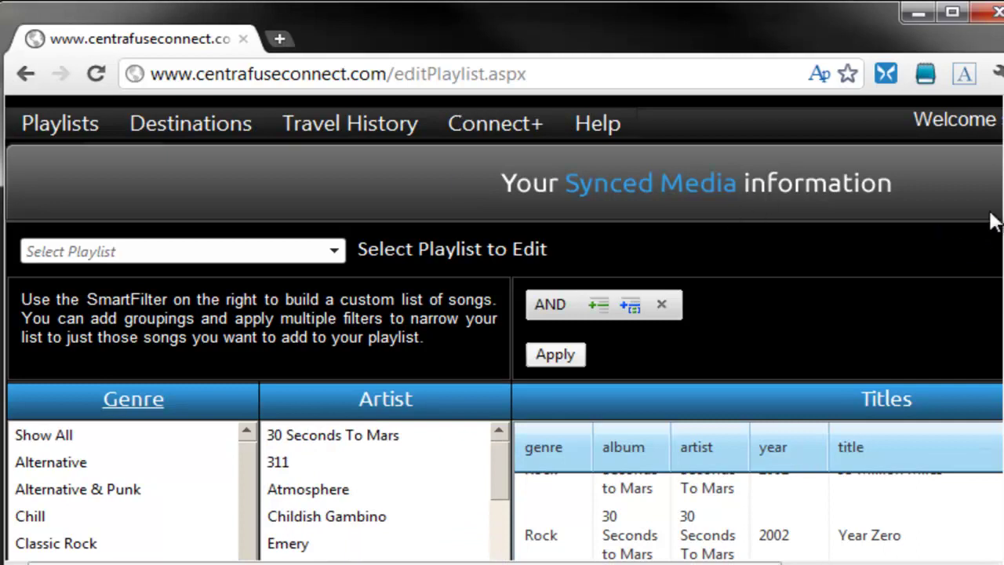
{"action": "scroll", "coordinate": [502, 330], "scroll_direction": "down", "scroll_amount": 4}
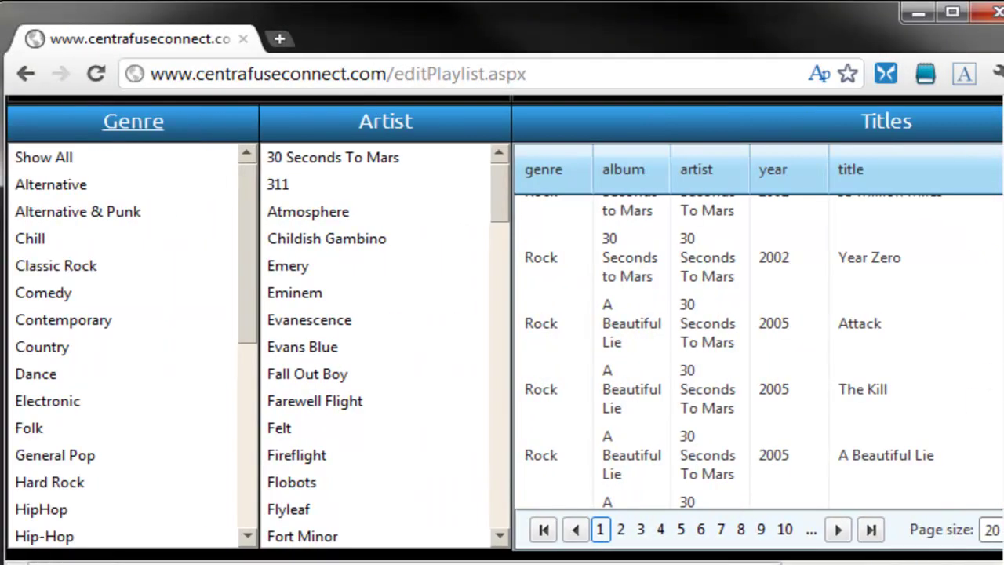
{"action": "scroll", "coordinate": [990, 377], "scroll_direction": "down", "scroll_amount": 5}
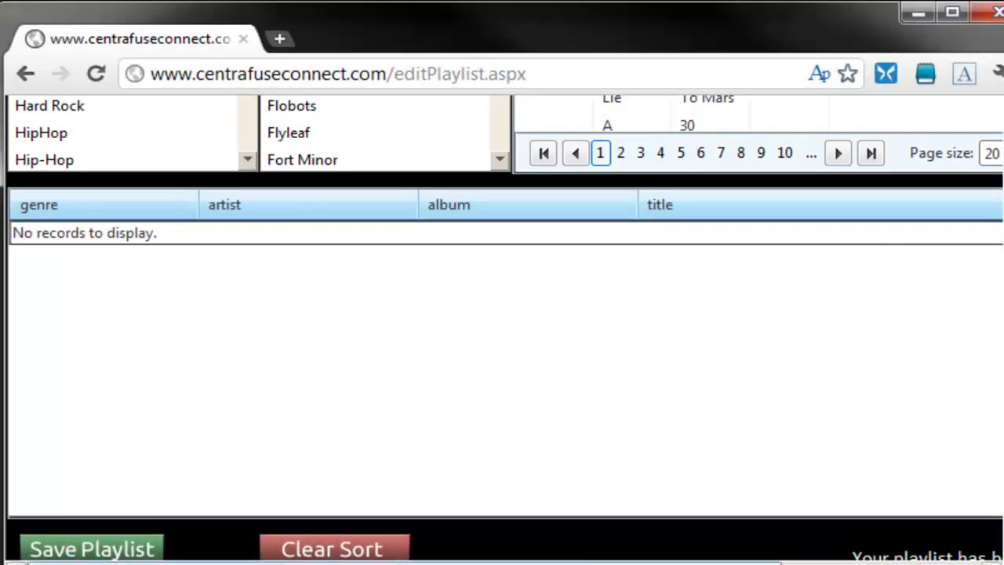
{"action": "scroll", "coordinate": [502, 314], "scroll_direction": "up", "scroll_amount": 1}
{"action": "scroll", "coordinate": [993, 291], "scroll_direction": "up", "scroll_amount": 3}
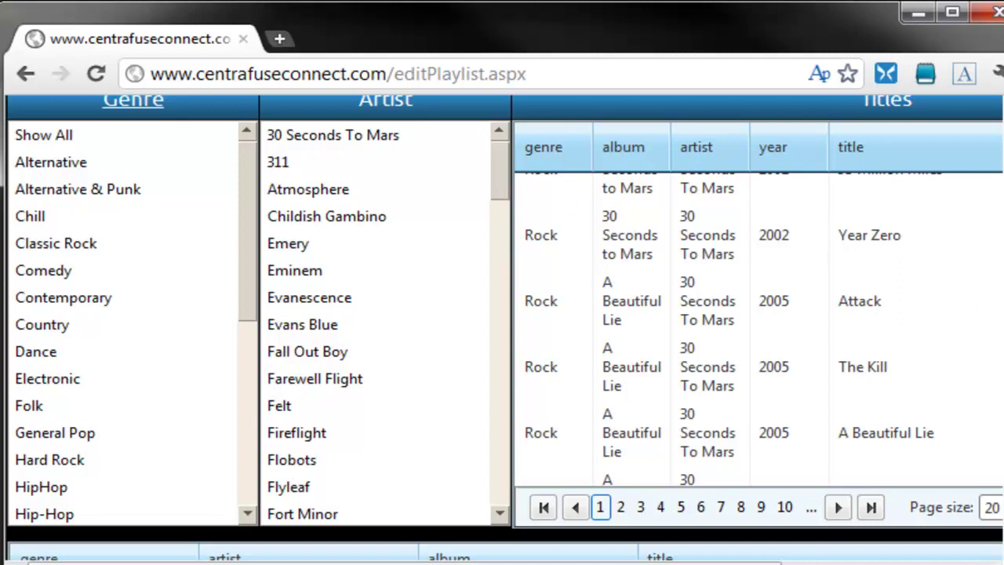
{"action": "scroll", "coordinate": [517, 314], "scroll_direction": "down", "scroll_amount": 3}
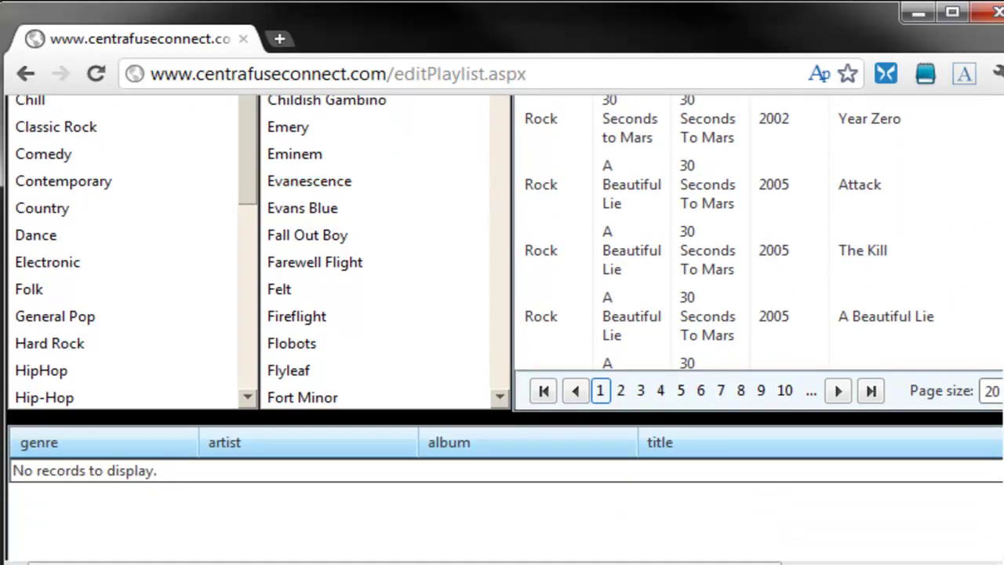
{"action": "scroll", "coordinate": [502, 298], "scroll_direction": "up", "scroll_amount": 1}
Step: Add all the Childish Gambino tracks to the new playlist
{"action": "left_click_drag", "start_coordinate": [298, 127], "coordinate": [291, 538]}
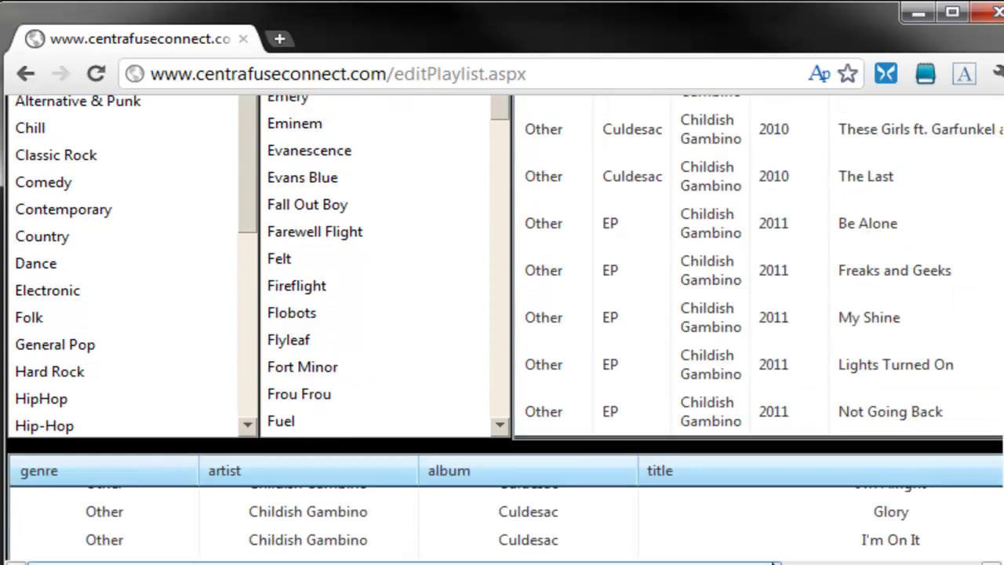
{"action": "scroll", "coordinate": [716, 535], "scroll_direction": "down", "scroll_amount": 5}
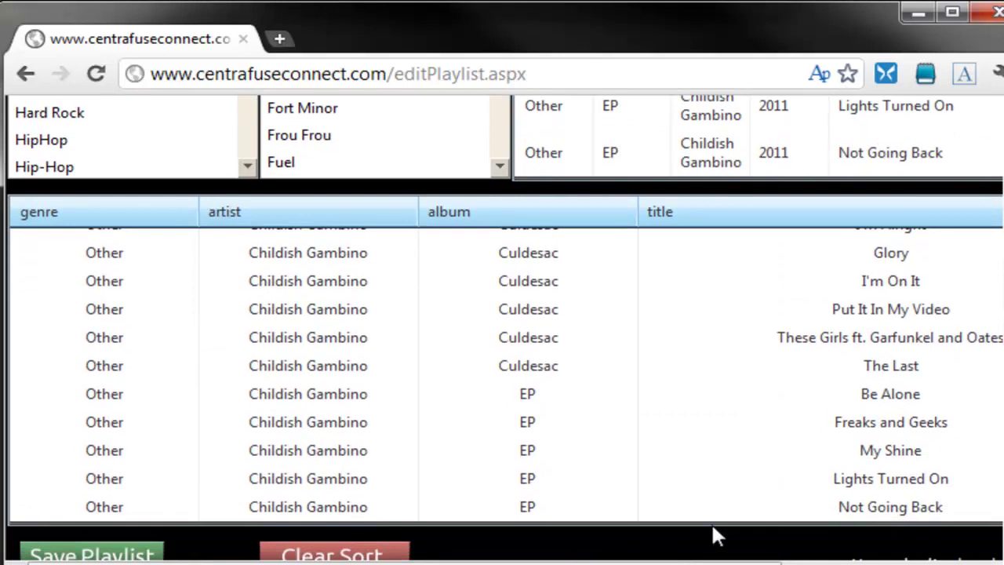
{"action": "scroll", "coordinate": [715, 536], "scroll_direction": "right", "scroll_amount": 3}
{"action": "scroll", "coordinate": [473, 553], "scroll_direction": "left", "scroll_amount": 3}
{"action": "scroll", "coordinate": [331, 408], "scroll_direction": "up", "scroll_amount": 4}
{"action": "scroll", "coordinate": [326, 416], "scroll_direction": "down", "scroll_amount": 3}
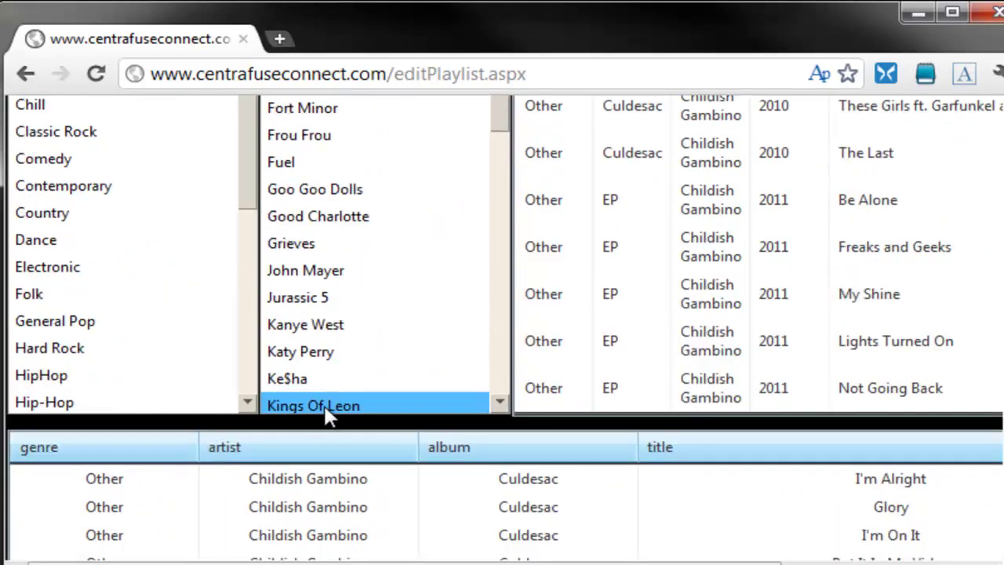
{"action": "scroll", "coordinate": [1000, 372], "scroll_direction": "down", "scroll_amount": 2}
{"action": "scroll", "coordinate": [1000, 372], "scroll_direction": "up", "scroll_amount": 3}
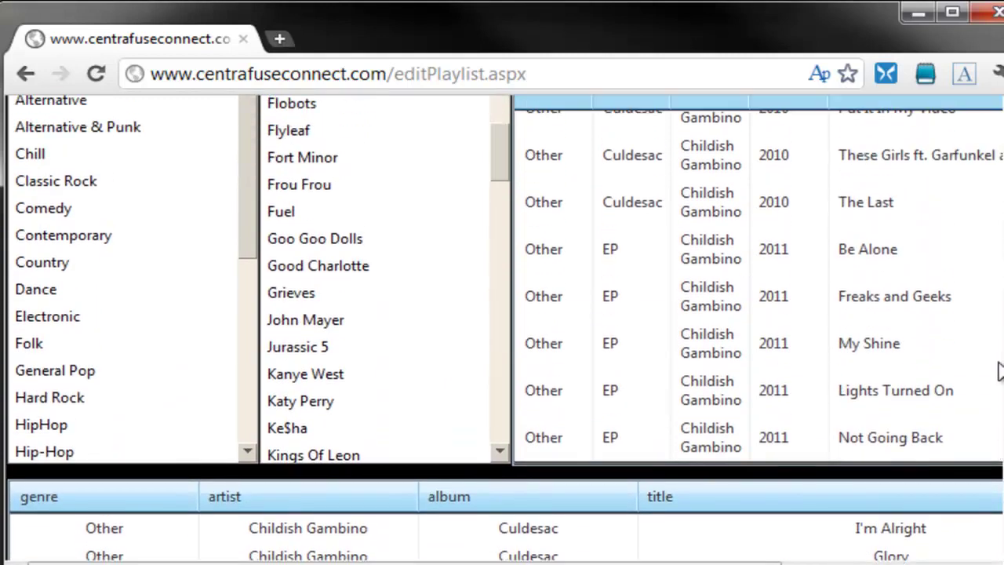
{"action": "scroll", "coordinate": [1000, 373], "scroll_direction": "up", "scroll_amount": 1}
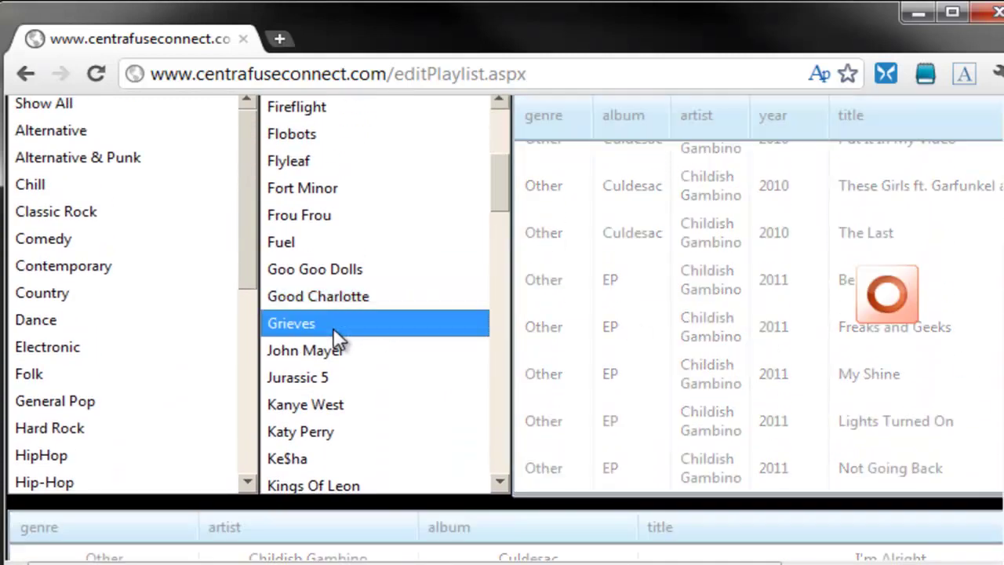
{"action": "scroll", "coordinate": [333, 328], "scroll_direction": "down", "scroll_amount": 2}
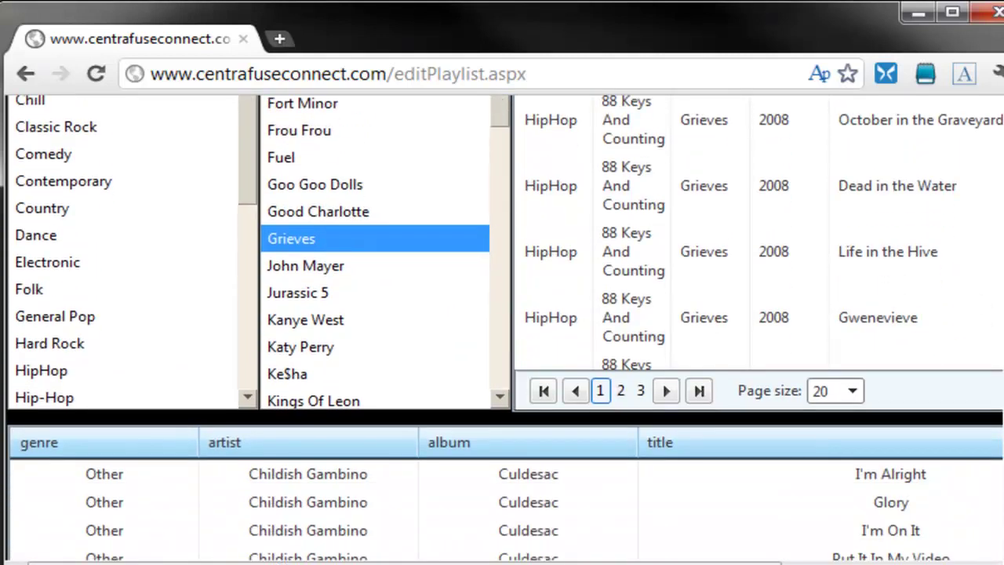
Step: Add John Mayer's Edge Of Desire and Vultures to the playlist
{"action": "left_click", "coordinate": [373, 267]}
{"action": "left_click", "coordinate": [637, 299]}
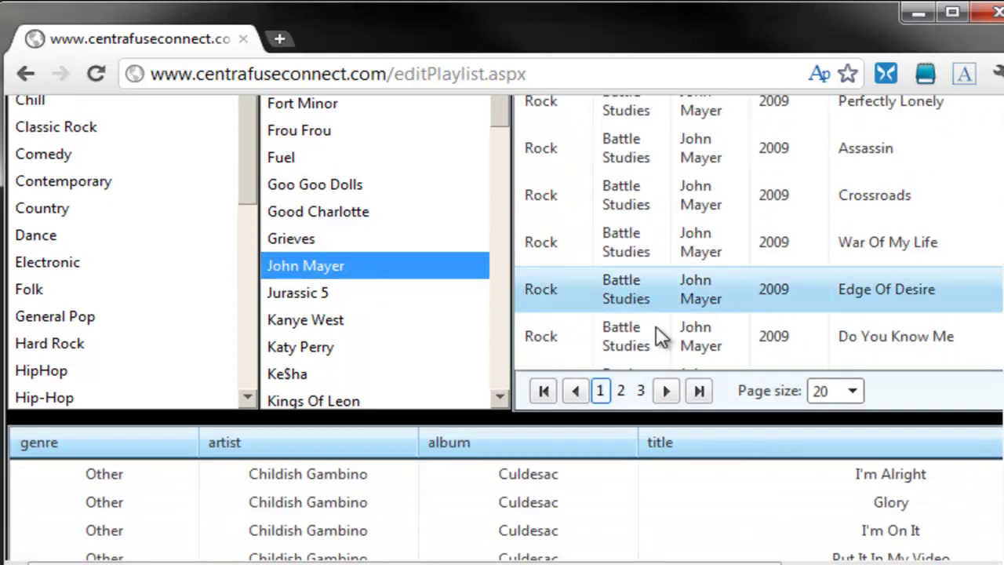
{"action": "left_click_drag", "start_coordinate": [630, 291], "coordinate": [595, 488]}
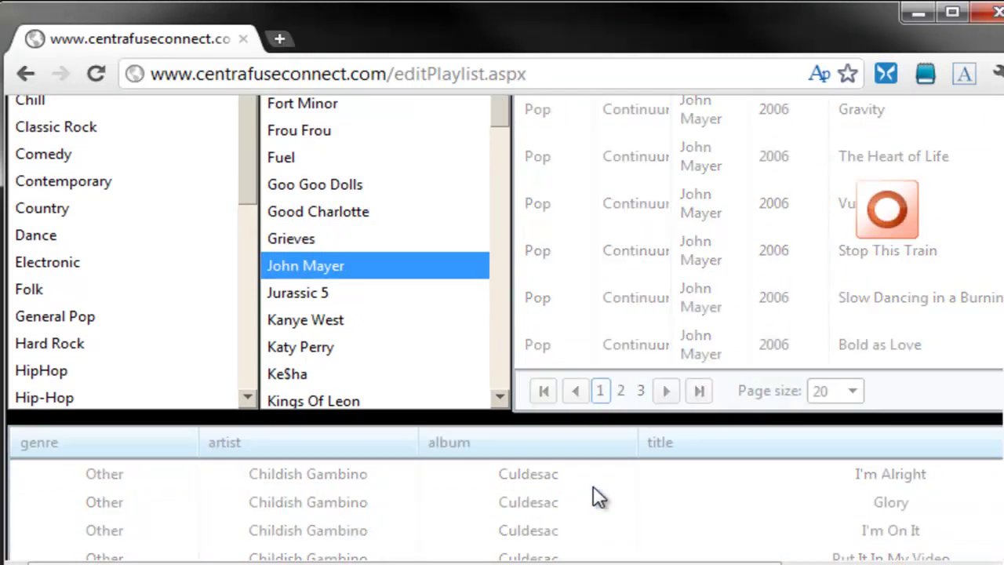
{"action": "left_click_drag", "start_coordinate": [645, 203], "coordinate": [616, 495]}
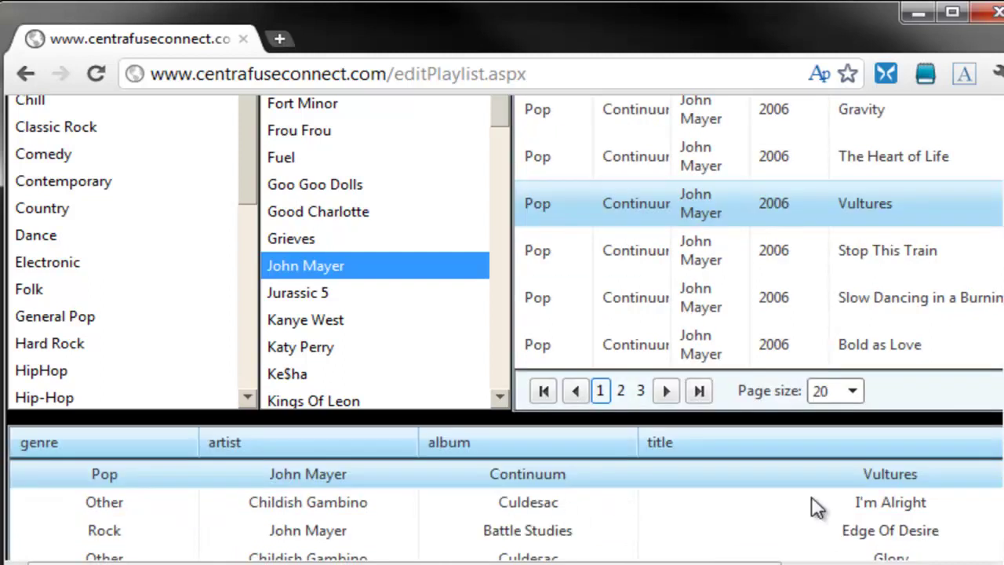
{"action": "scroll", "coordinate": [502, 329], "scroll_direction": "down", "scroll_amount": 3}
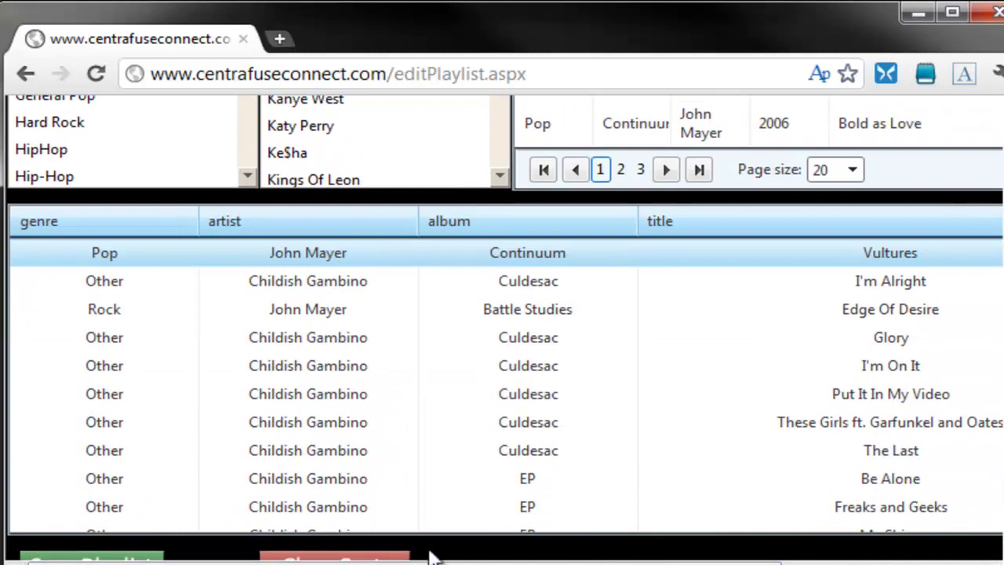
{"action": "left_click", "coordinate": [44, 180]}
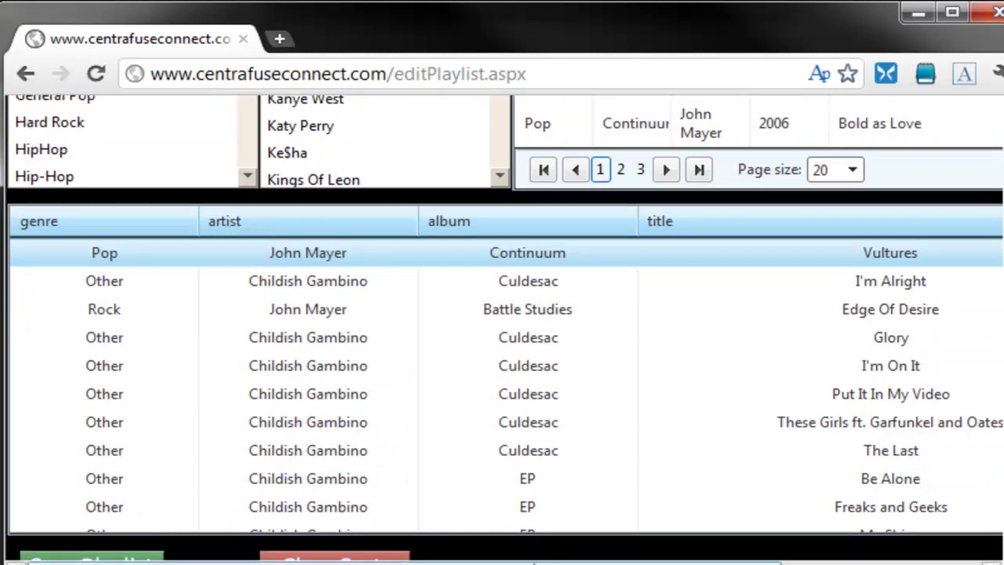
{"action": "scroll", "coordinate": [502, 329], "scroll_direction": "down", "scroll_amount": 1}
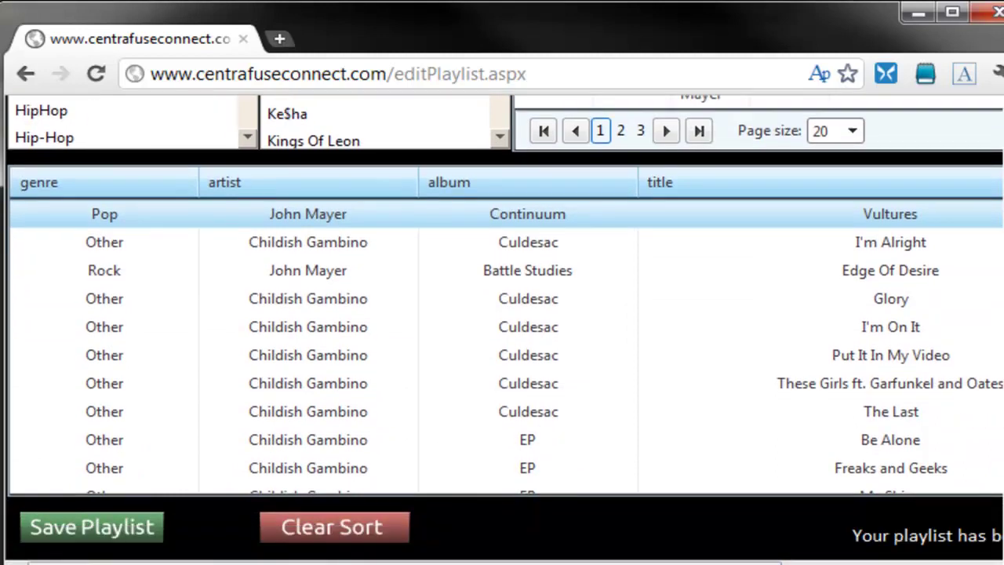
Step: Save the playlist as 'Childish & John' with description 'MEGA MIX!' and acknowledge the saved alert
{"action": "left_click", "coordinate": [101, 531]}
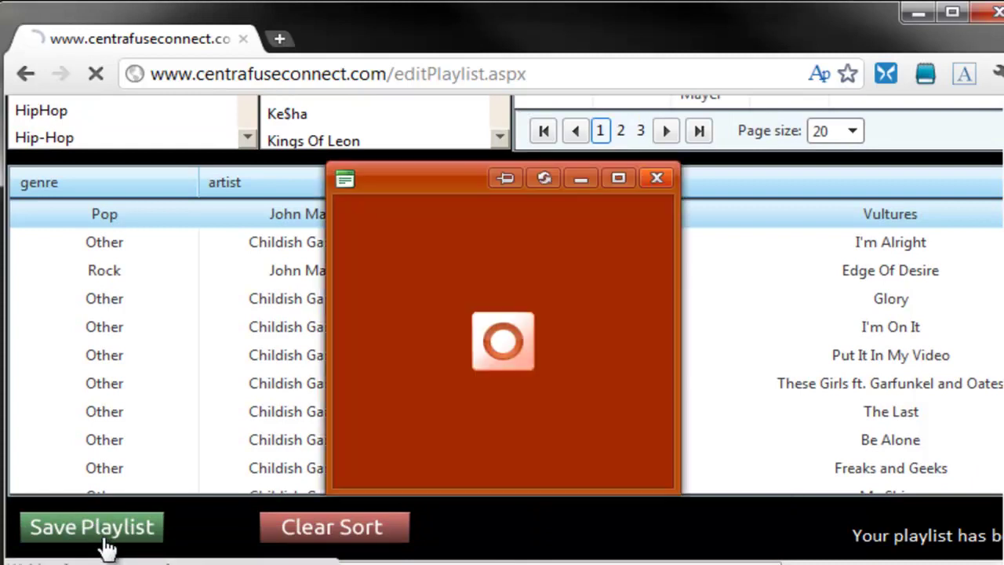
{"action": "left_click", "coordinate": [418, 271]}
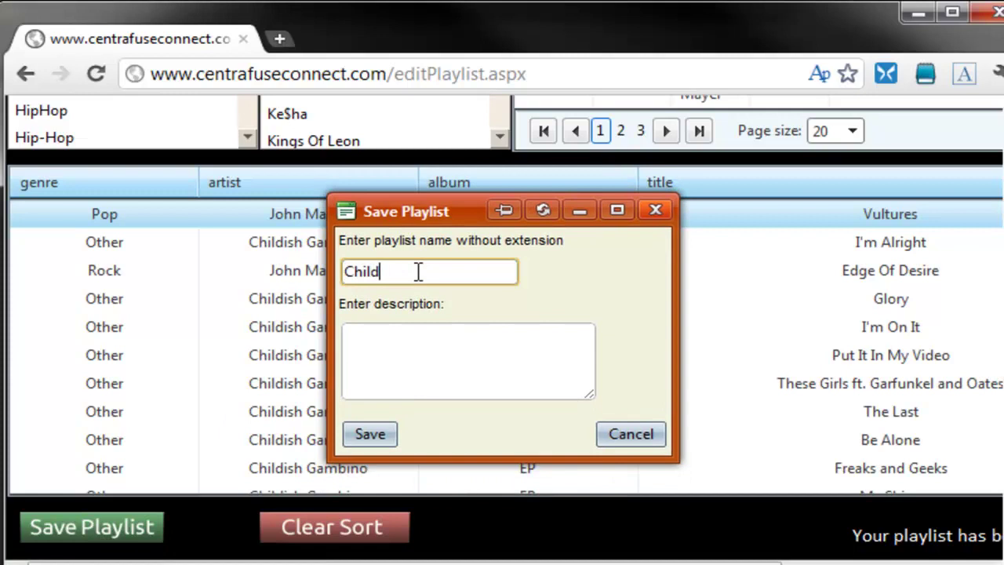
{"action": "type", "text": "Childish & John"}
{"action": "key", "text": "Tab"}
{"action": "type", "text": "MEGA MI"}
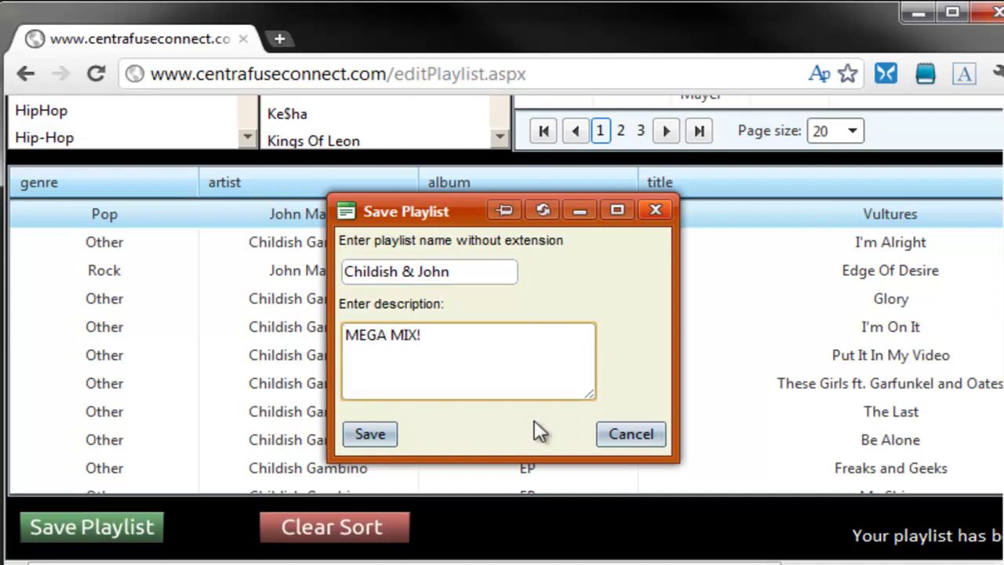
{"action": "left_click", "coordinate": [370, 434]}
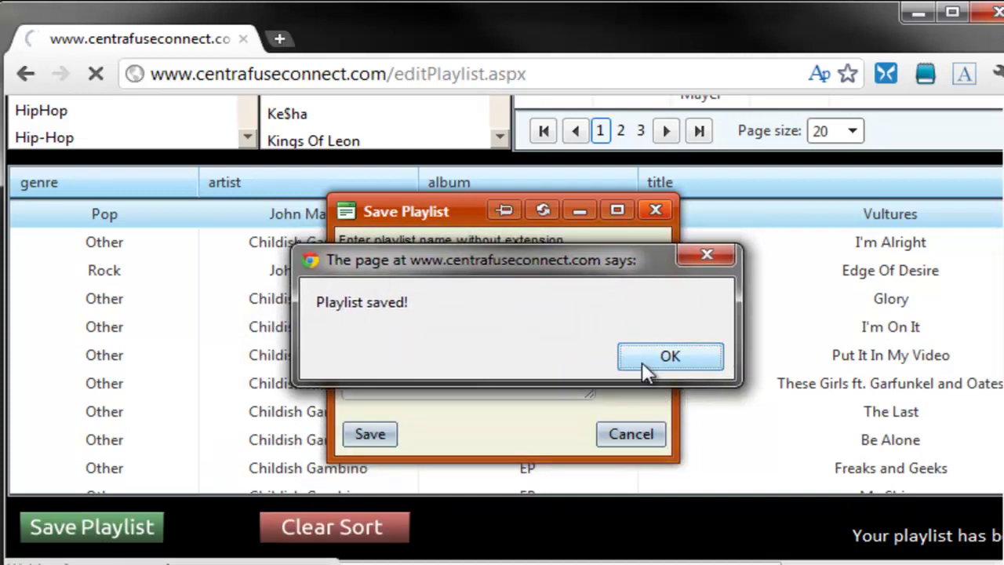
{"action": "left_click", "coordinate": [649, 357]}
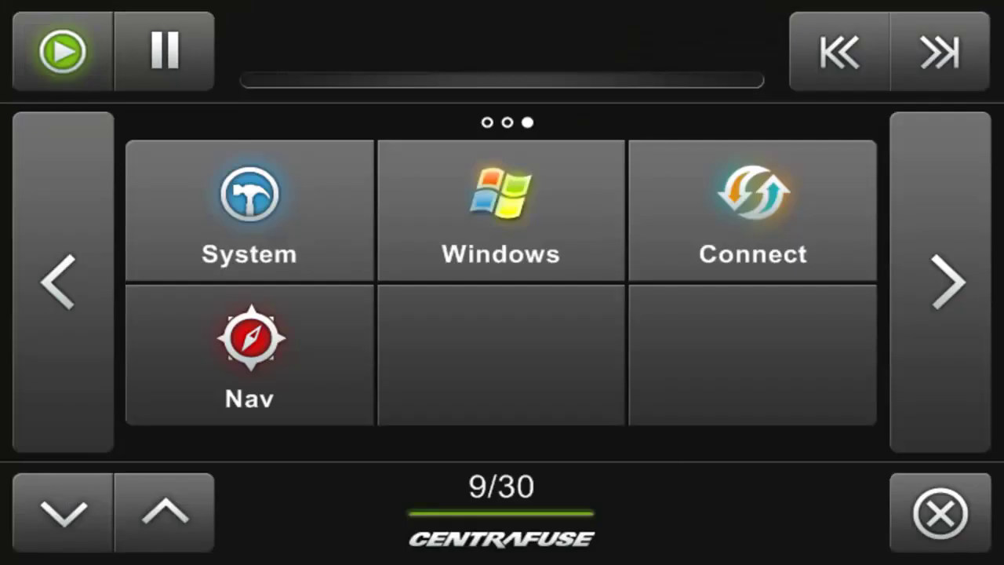
Step: Download the Childish & John playlist from Connect's online playlists to the car PC, then go Home
{"action": "left_click", "coordinate": [738, 222]}
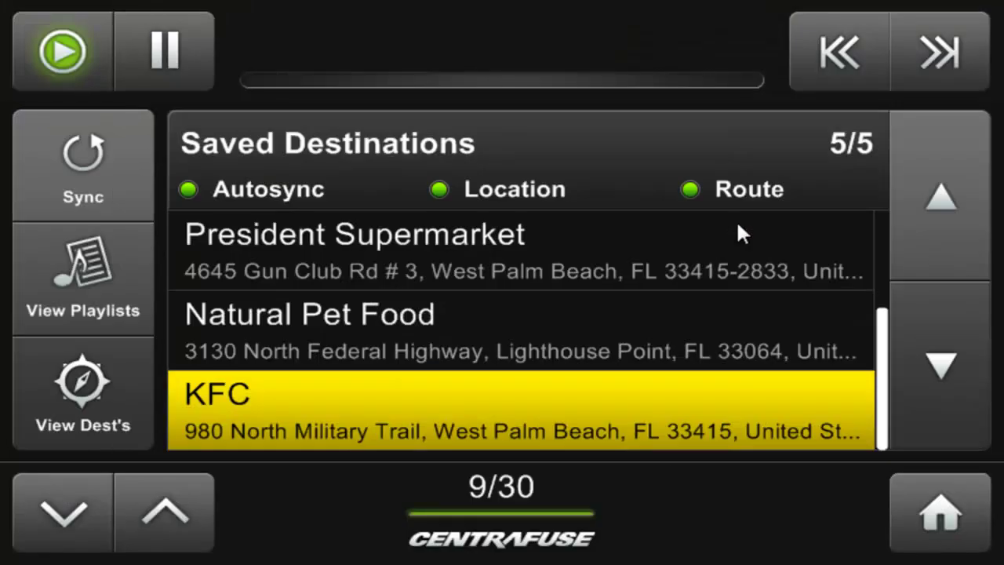
{"action": "left_click", "coordinate": [82, 414]}
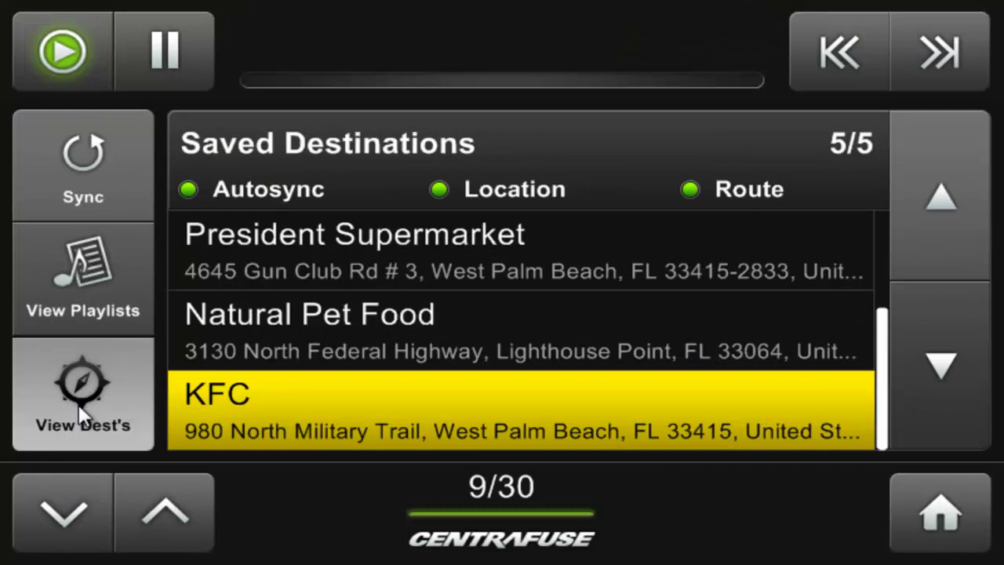
{"action": "left_click", "coordinate": [76, 306]}
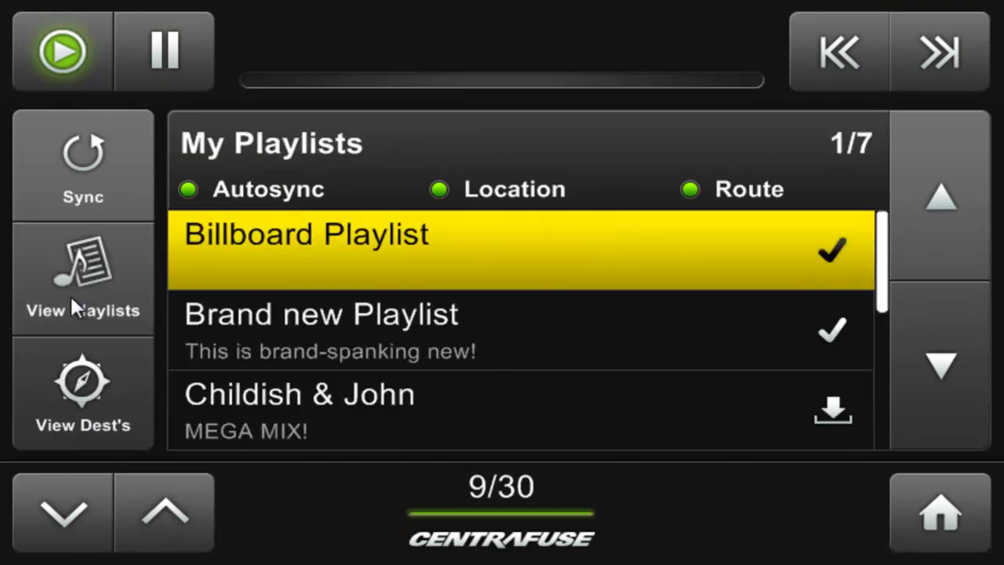
{"action": "left_click", "coordinate": [941, 392]}
{"action": "left_click", "coordinate": [935, 247]}
{"action": "left_click", "coordinate": [367, 408]}
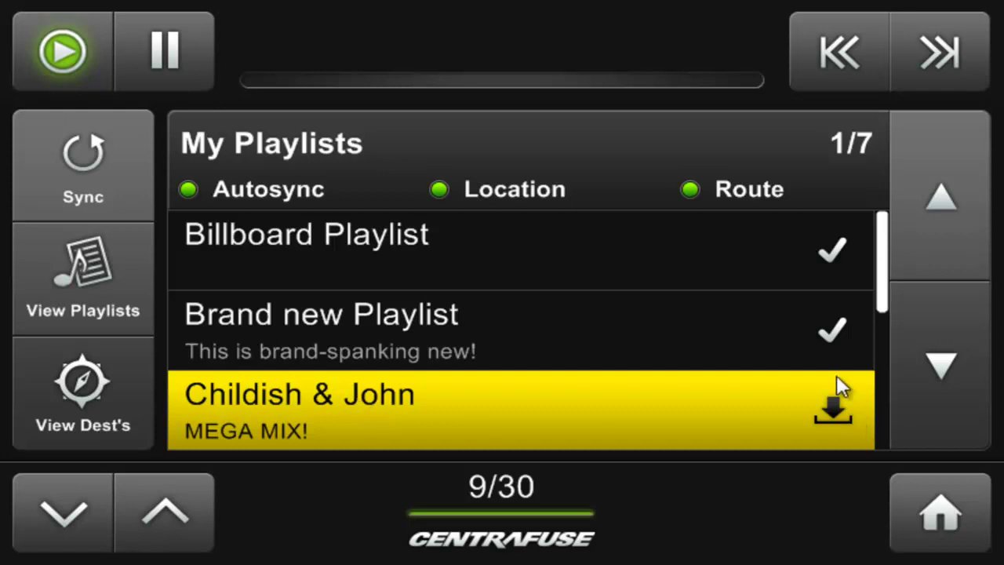
{"action": "left_click", "coordinate": [836, 410]}
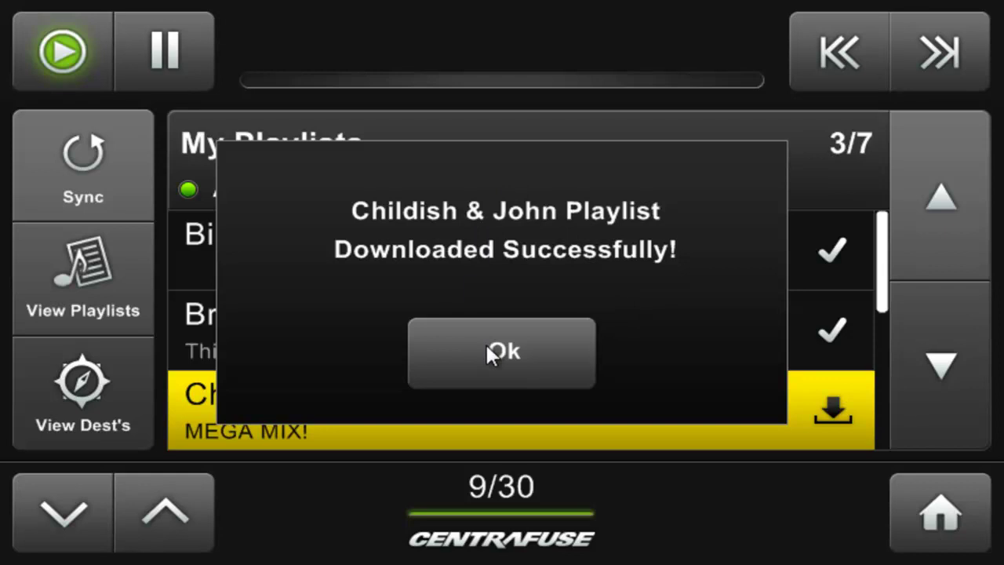
{"action": "left_click", "coordinate": [488, 353]}
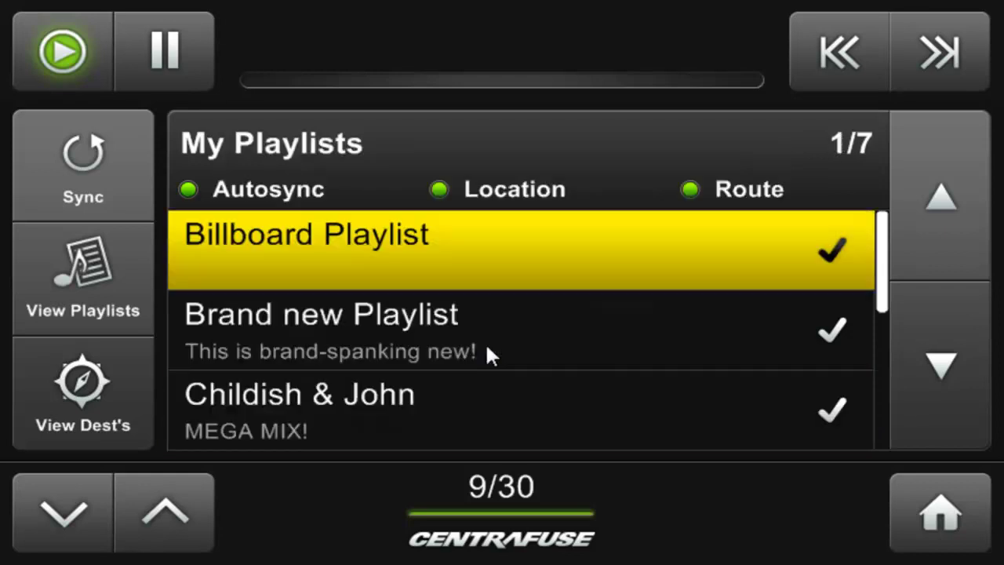
{"action": "left_click", "coordinate": [917, 520]}
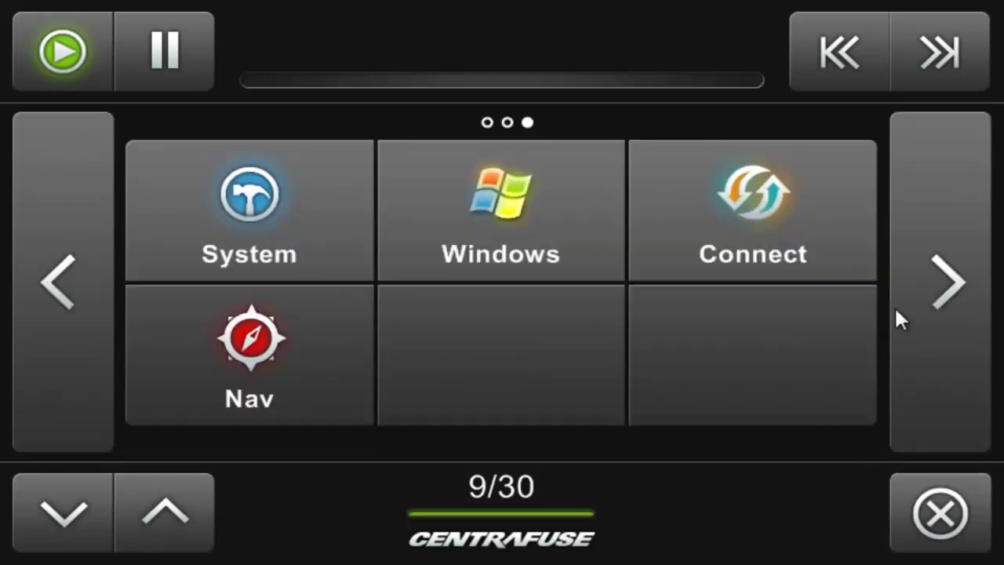
Step: Open the Childish & John playlist under Music > Playlists
{"action": "left_click", "coordinate": [948, 288]}
{"action": "left_click", "coordinate": [530, 210]}
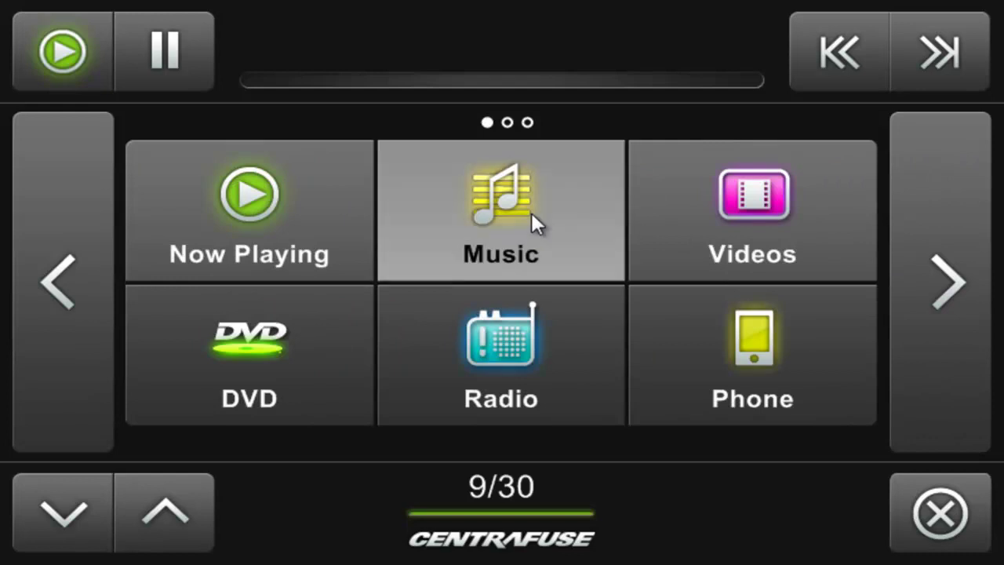
{"action": "left_click", "coordinate": [126, 317]}
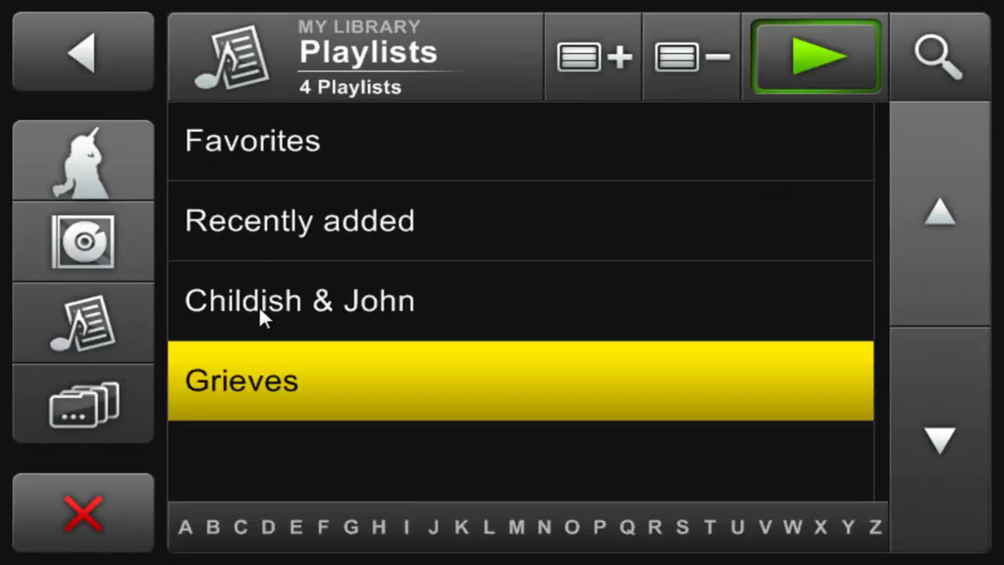
{"action": "left_click", "coordinate": [259, 306]}
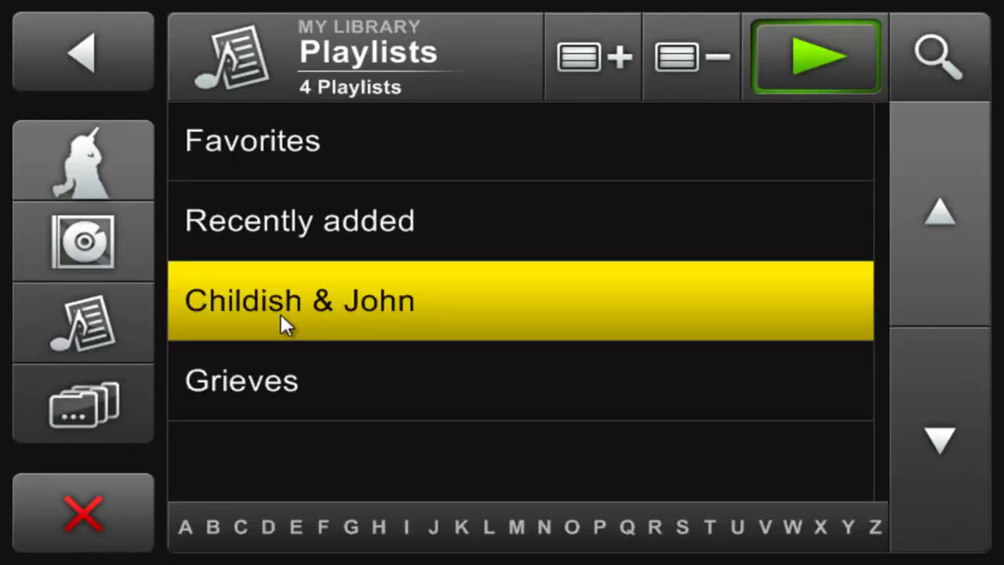
{"action": "left_click", "coordinate": [281, 315]}
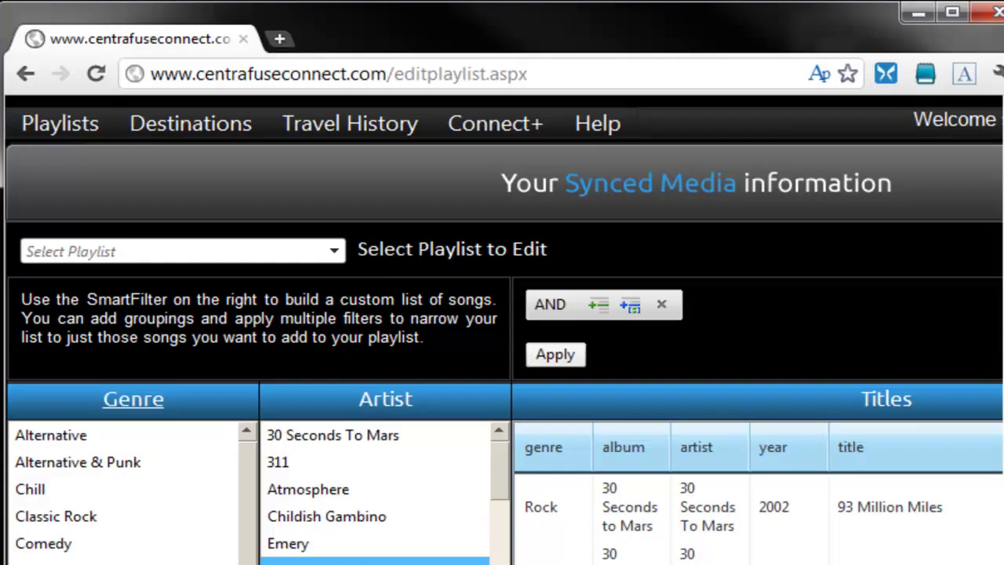
Step: Start a new point-of-interest search in CentrafuseConnect
{"action": "mouse_move", "coordinate": [203, 127]}
{"action": "left_click", "coordinate": [197, 153]}
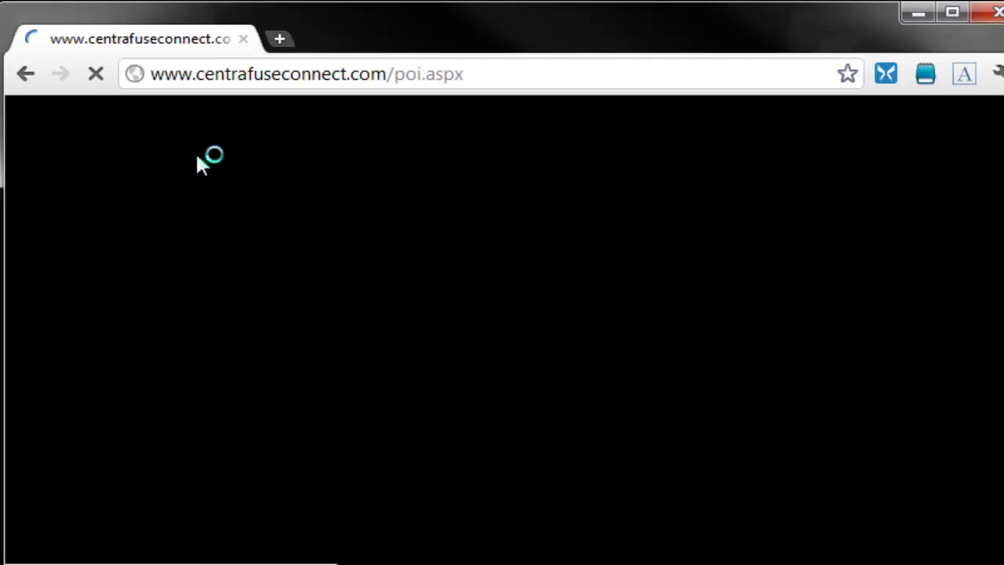
{"action": "scroll", "coordinate": [329, 353], "scroll_direction": "down", "scroll_amount": 5}
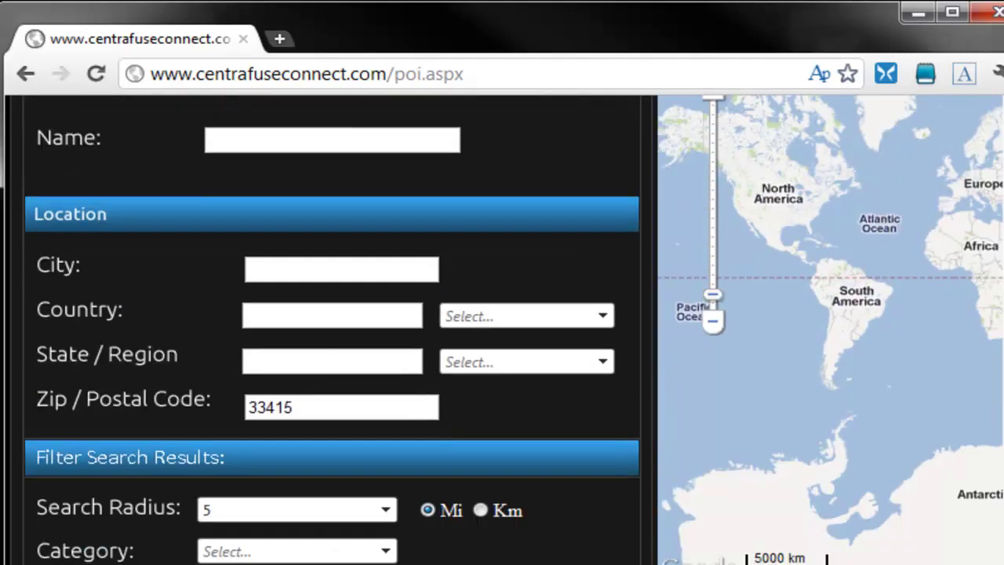
{"action": "scroll", "coordinate": [329, 353], "scroll_direction": "up", "scroll_amount": 2}
{"action": "left_click", "coordinate": [325, 207]}
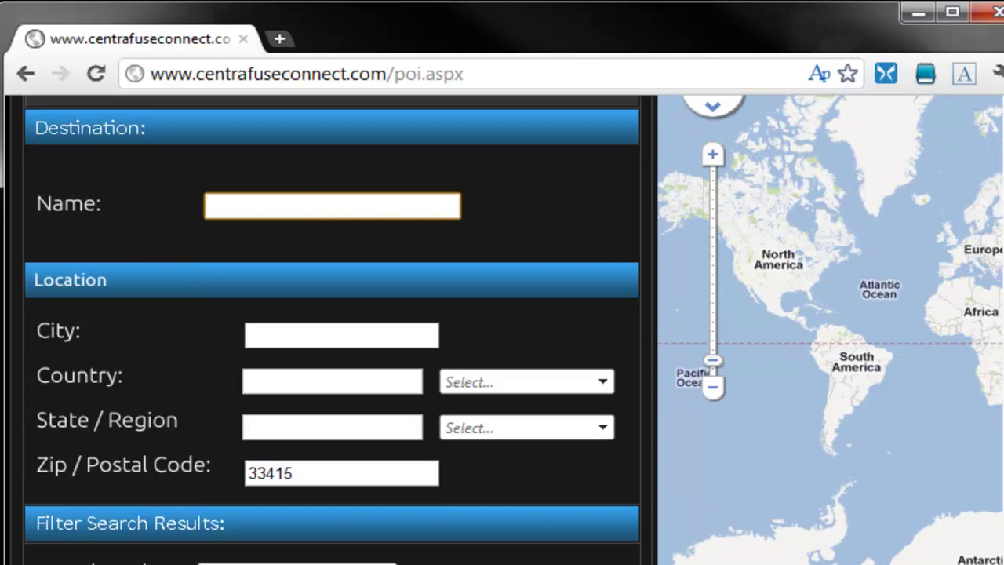
{"action": "scroll", "coordinate": [330, 352], "scroll_direction": "down", "scroll_amount": 2}
{"action": "scroll", "coordinate": [993, 295], "scroll_direction": "down", "scroll_amount": 1}
{"action": "scroll", "coordinate": [993, 295], "scroll_direction": "up", "scroll_amount": 4}
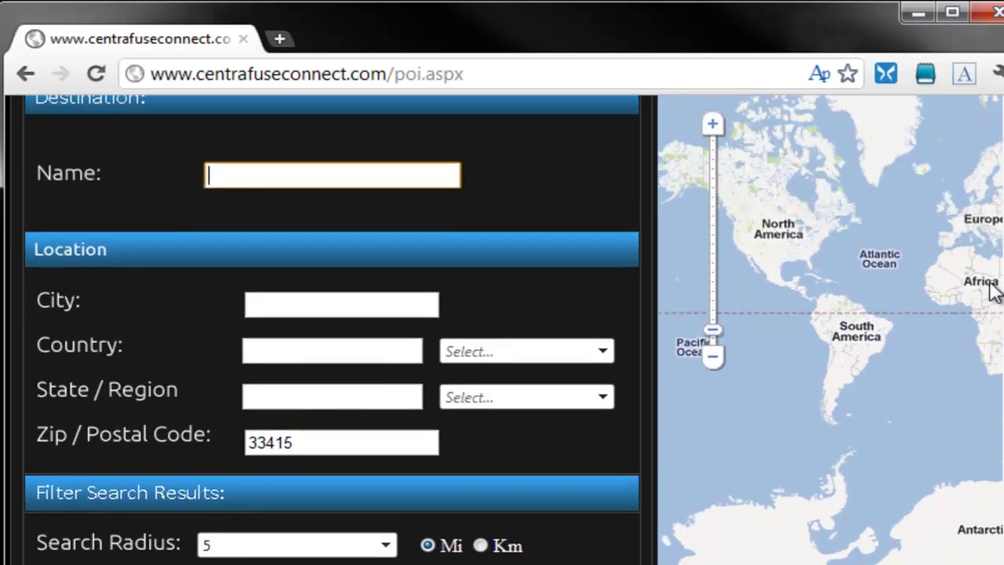
{"action": "scroll", "coordinate": [502, 555], "scroll_direction": "right", "scroll_amount": 5}
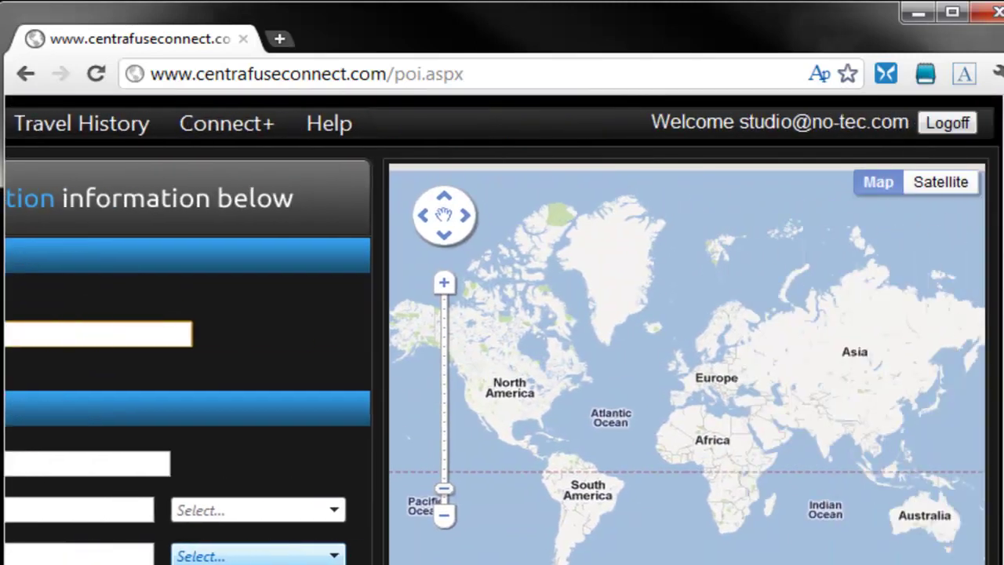
{"action": "scroll", "coordinate": [502, 329], "scroll_direction": "down", "scroll_amount": 3}
{"action": "scroll", "coordinate": [502, 330], "scroll_direction": "up", "scroll_amount": 2}
{"action": "scroll", "coordinate": [219, 390], "scroll_direction": "left", "scroll_amount": 5}
Step: Enter Chicken as the destination name and confirm zip code 33415
{"action": "left_click", "coordinate": [237, 298]}
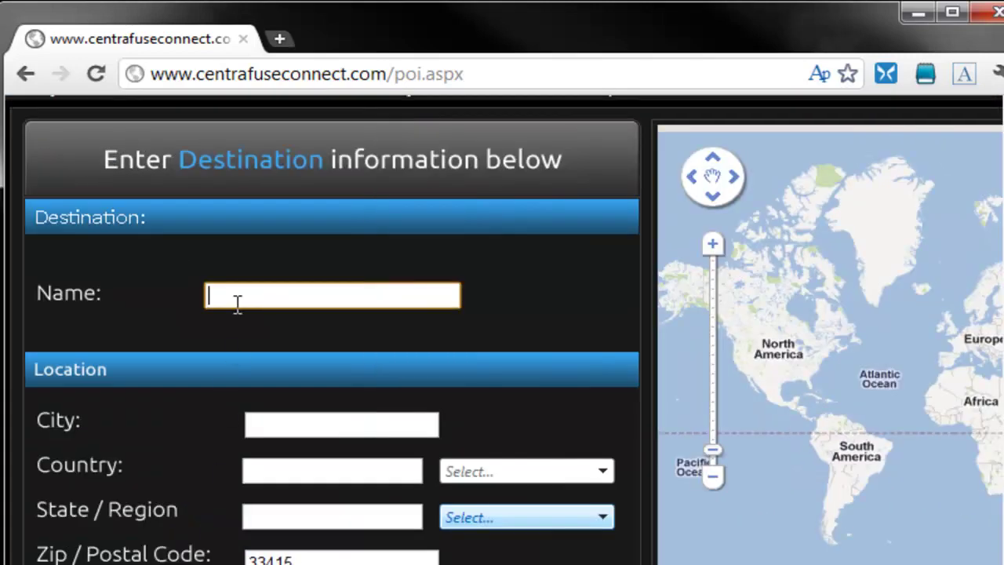
{"action": "type", "text": "Chicken"}
{"action": "left_click", "coordinate": [481, 298]}
{"action": "scroll", "coordinate": [481, 298], "scroll_direction": "down", "scroll_amount": 2}
{"action": "left_click", "coordinate": [337, 453]}
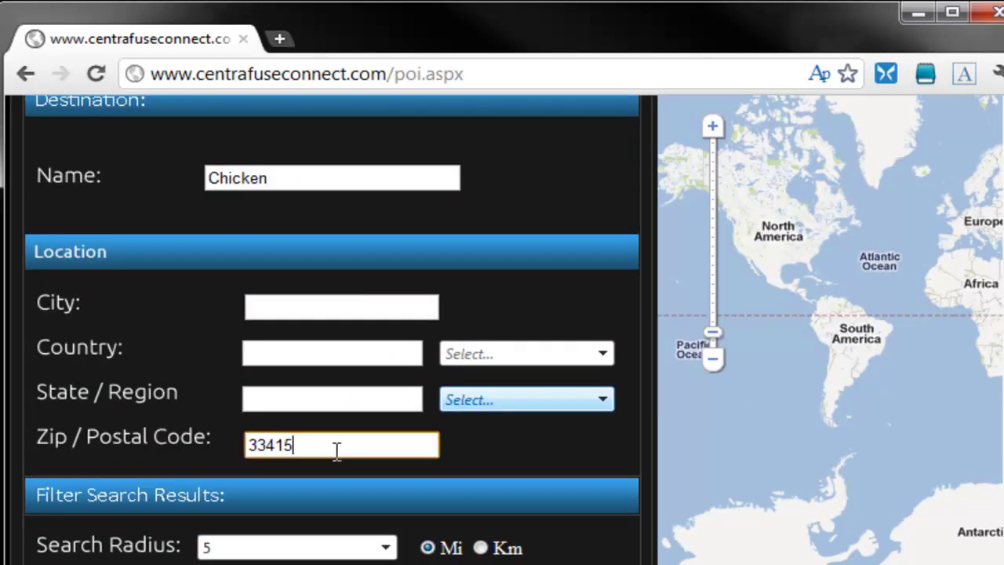
{"action": "scroll", "coordinate": [333, 447], "scroll_direction": "down", "scroll_amount": 3}
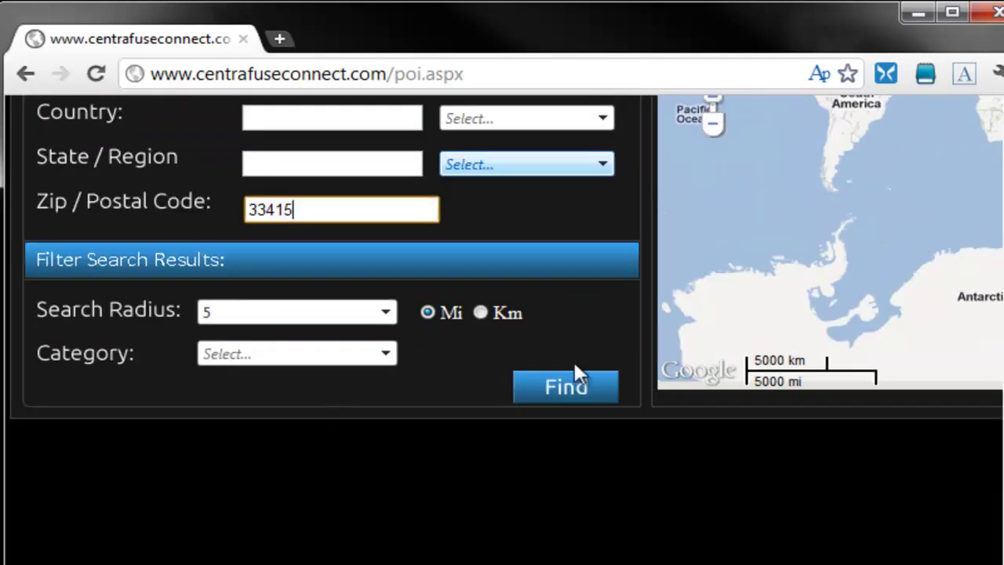
Step: Run the Chicken search near 33415 and pan the results map toward West Palm Beach
{"action": "left_click", "coordinate": [566, 391]}
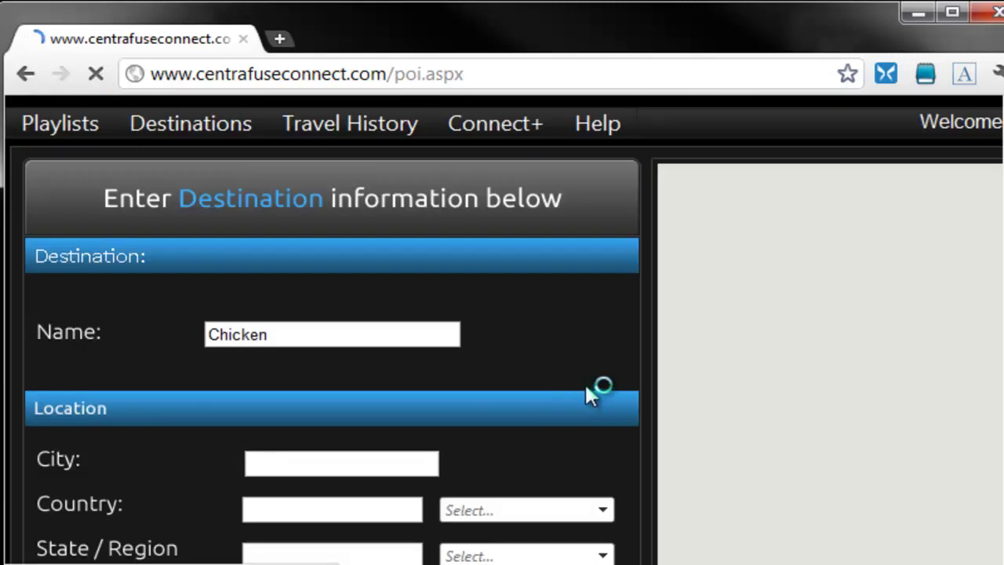
{"action": "scroll", "coordinate": [656, 440], "scroll_direction": "down", "scroll_amount": 3}
{"action": "scroll", "coordinate": [777, 518], "scroll_direction": "right", "scroll_amount": 3}
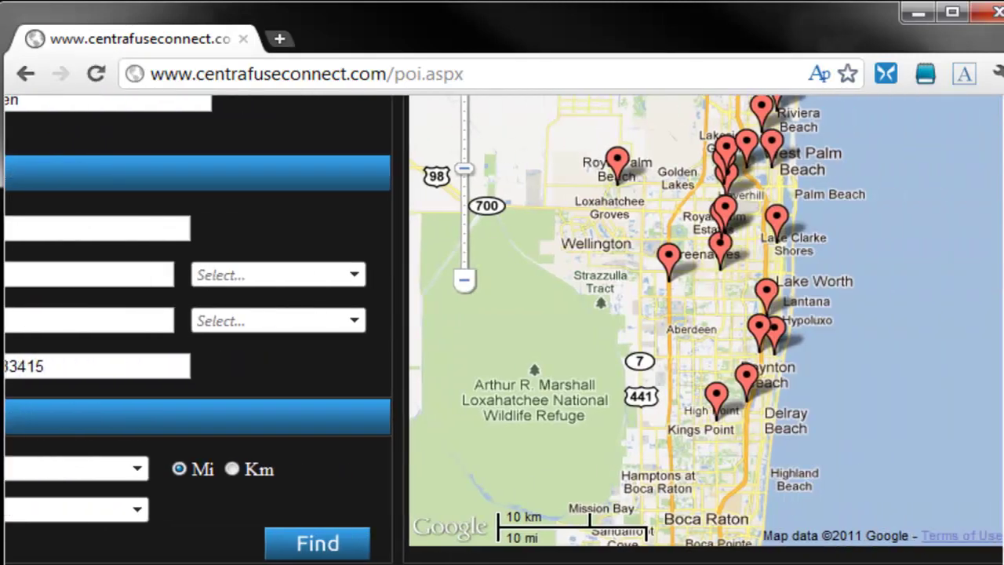
{"action": "scroll", "coordinate": [776, 517], "scroll_direction": "up", "scroll_amount": 1}
{"action": "scroll", "coordinate": [921, 285], "scroll_direction": "up", "scroll_amount": 3}
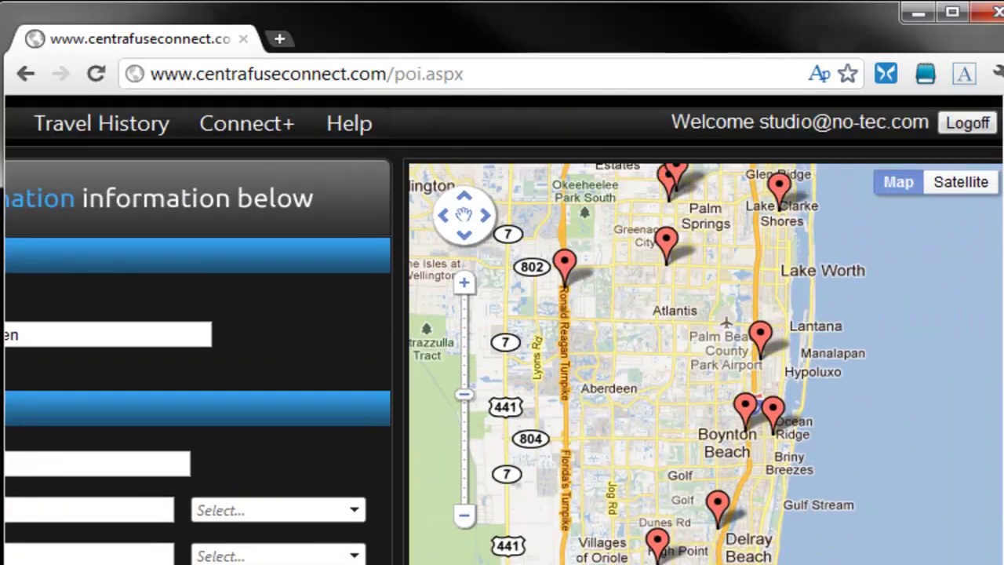
{"action": "scroll", "coordinate": [921, 284], "scroll_direction": "down", "scroll_amount": 1}
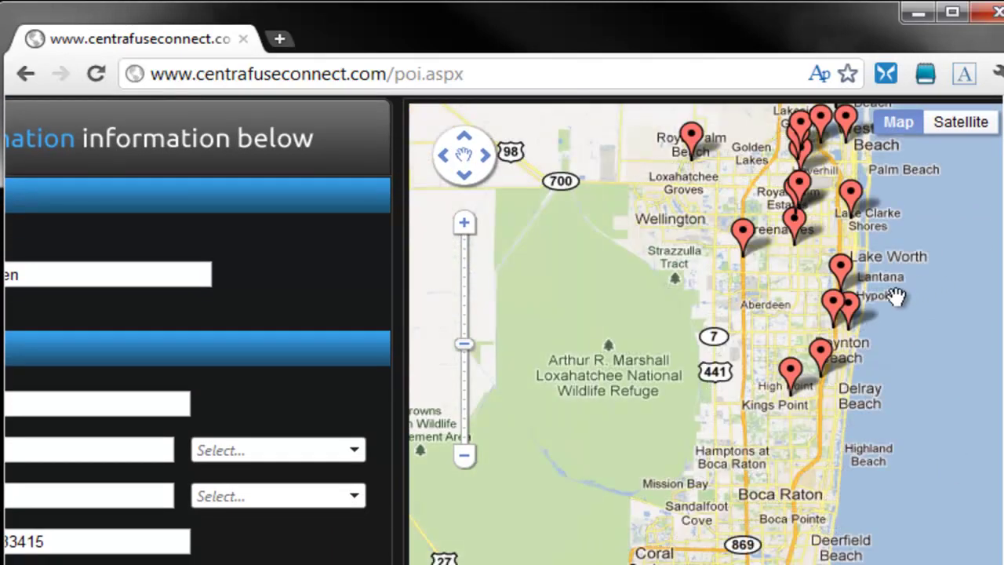
{"action": "left_click_drag", "start_coordinate": [894, 251], "coordinate": [795, 404]}
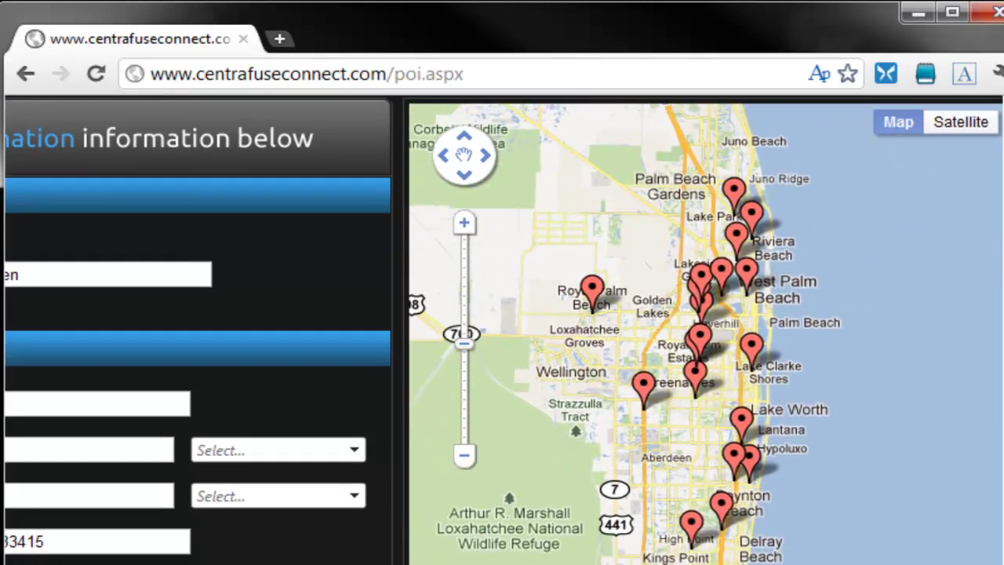
{"action": "scroll", "coordinate": [996, 469], "scroll_direction": "down", "scroll_amount": 3}
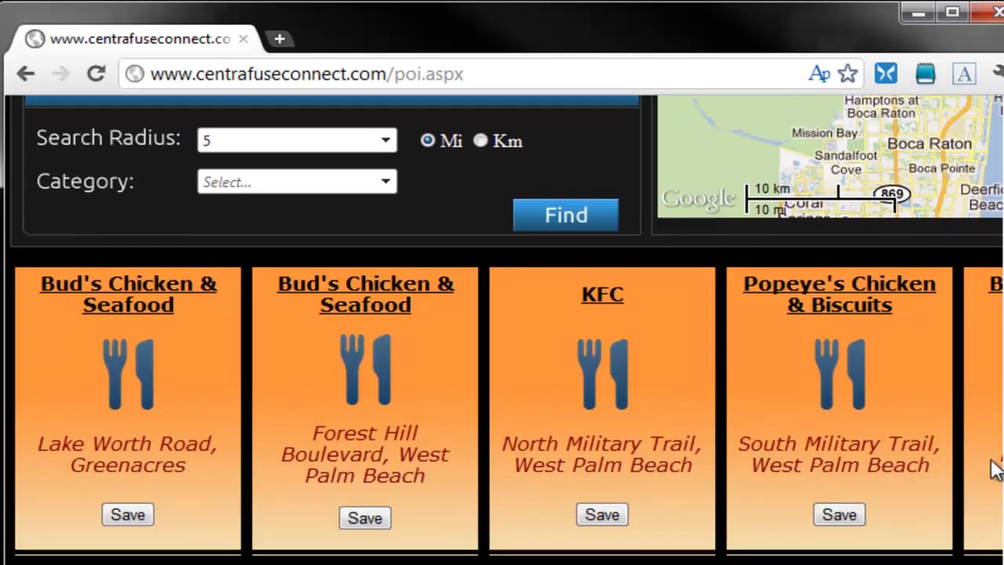
{"action": "scroll", "coordinate": [994, 469], "scroll_direction": "down", "scroll_amount": 1}
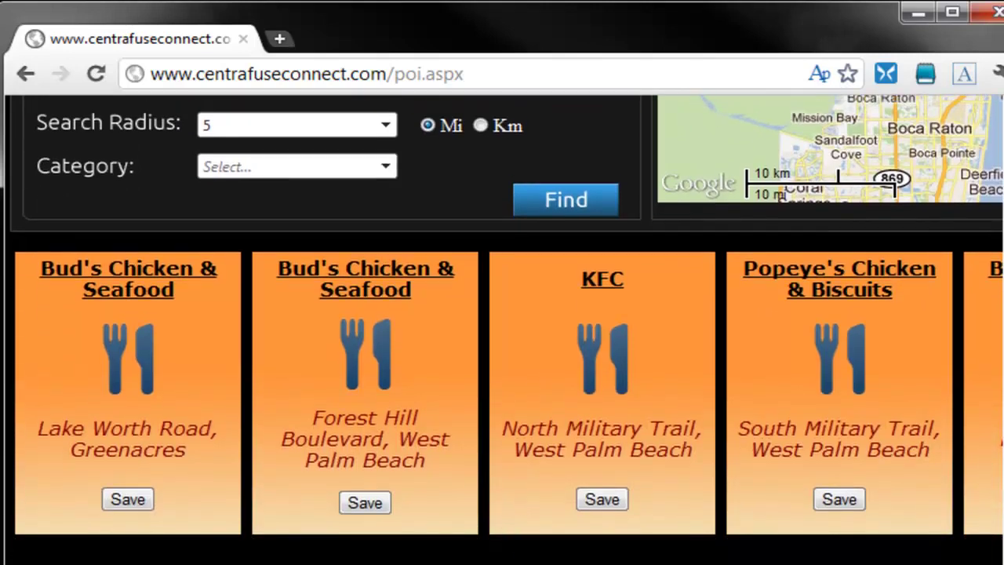
{"action": "scroll", "coordinate": [581, 549], "scroll_direction": "right", "scroll_amount": 3}
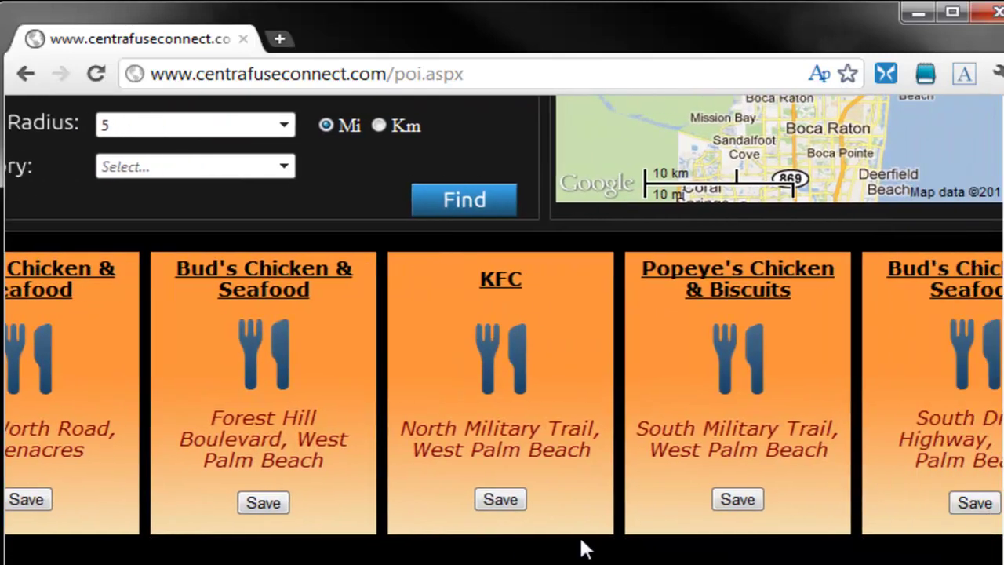
Step: Show the KFC on North Military Trail on the map and open its Save window
{"action": "left_click", "coordinate": [501, 278]}
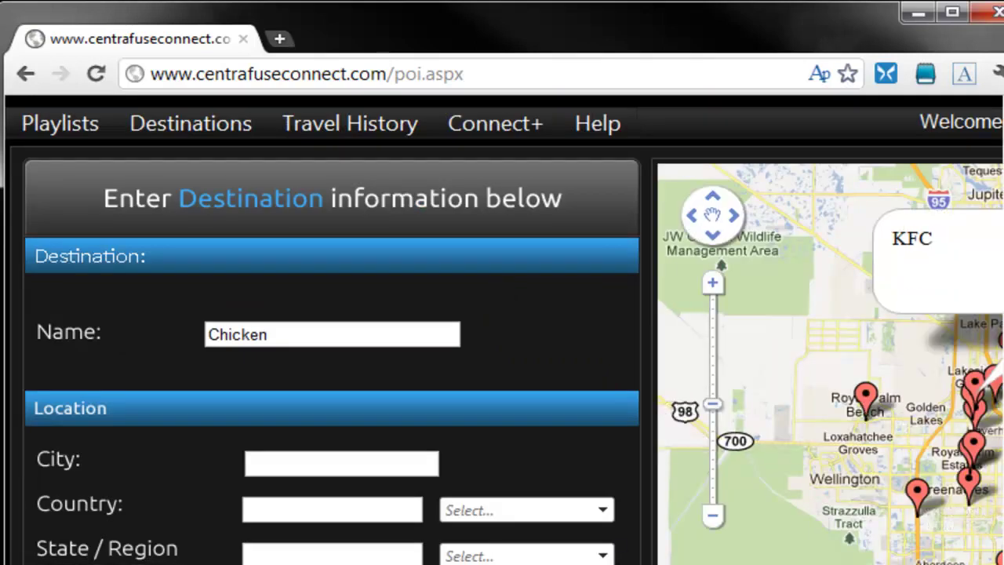
{"action": "scroll", "coordinate": [502, 353], "scroll_direction": "right", "scroll_amount": 8}
{"action": "scroll", "coordinate": [761, 437], "scroll_direction": "up", "scroll_amount": 4}
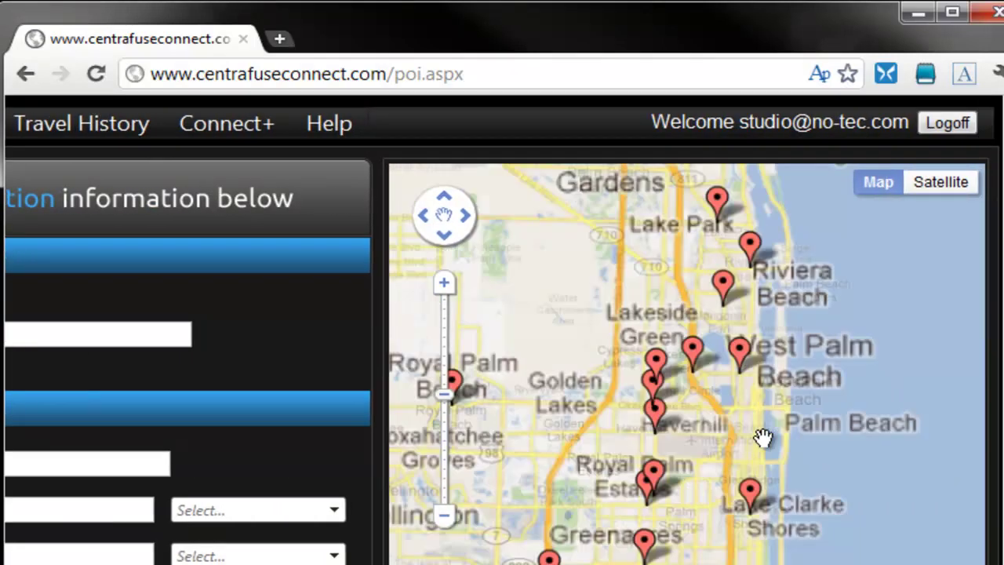
{"action": "scroll", "coordinate": [789, 419], "scroll_direction": "down", "scroll_amount": 2}
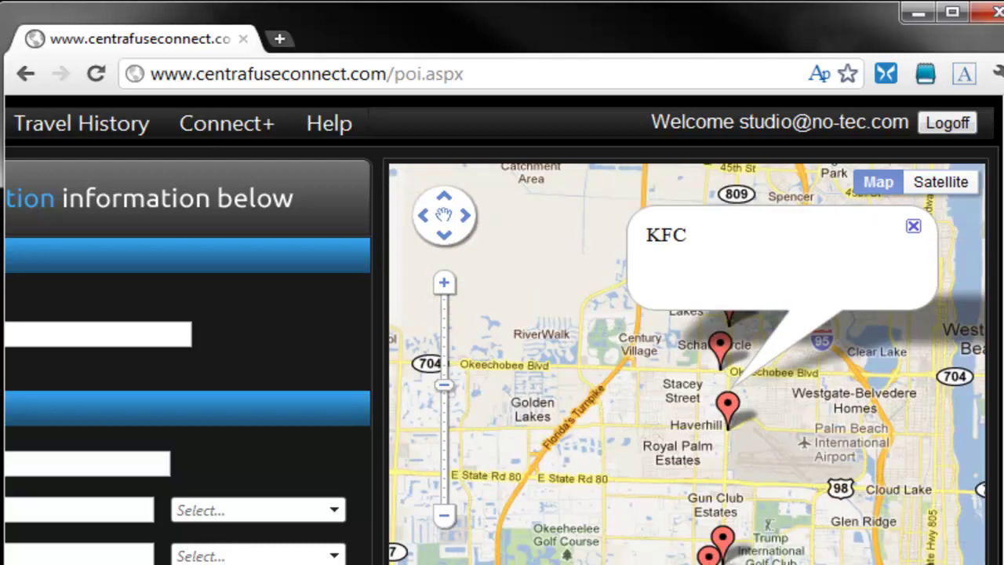
{"action": "scroll", "coordinate": [392, 556], "scroll_direction": "left", "scroll_amount": 8}
{"action": "scroll", "coordinate": [392, 471], "scroll_direction": "down", "scroll_amount": 5}
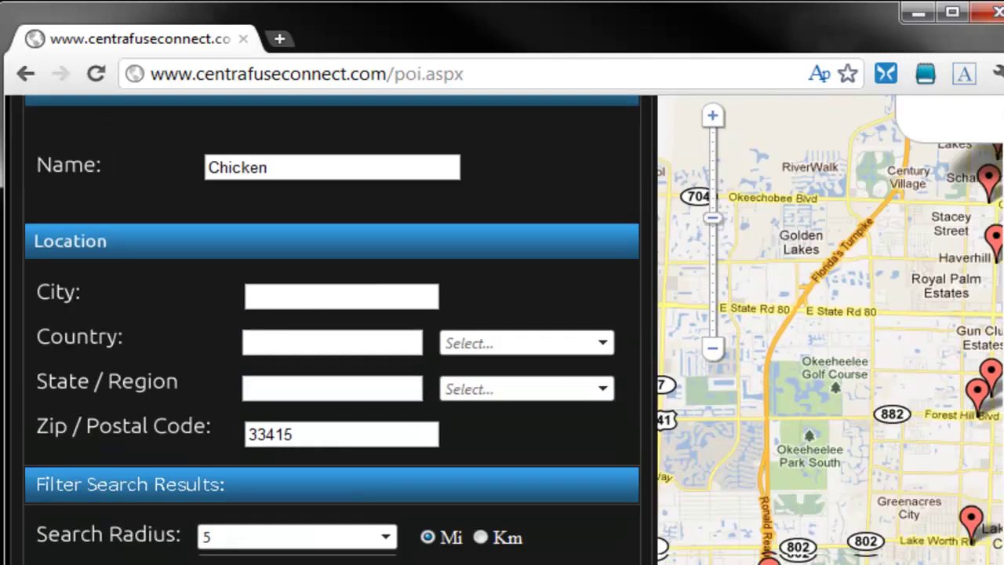
{"action": "scroll", "coordinate": [644, 493], "scroll_direction": "down", "scroll_amount": 2}
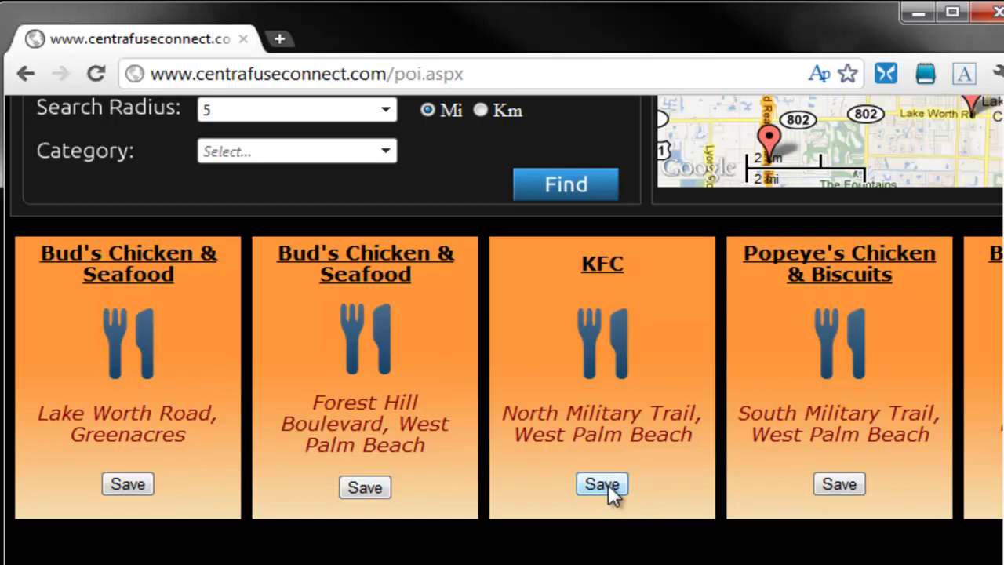
{"action": "left_click", "coordinate": [606, 484]}
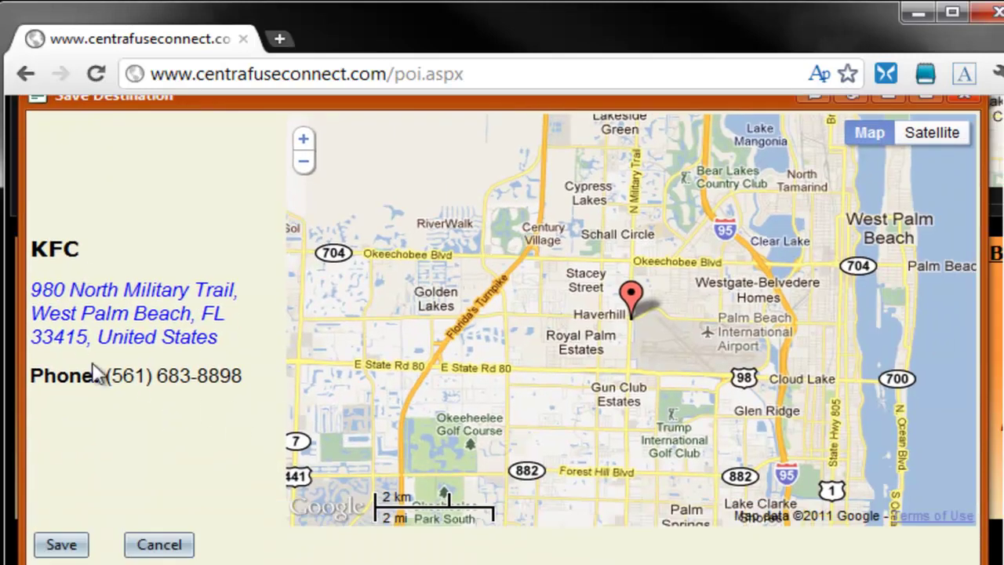
Step: Save the KFC as a destination, then page Centrafuse's home menu to the Connect page
{"action": "left_click", "coordinate": [63, 545]}
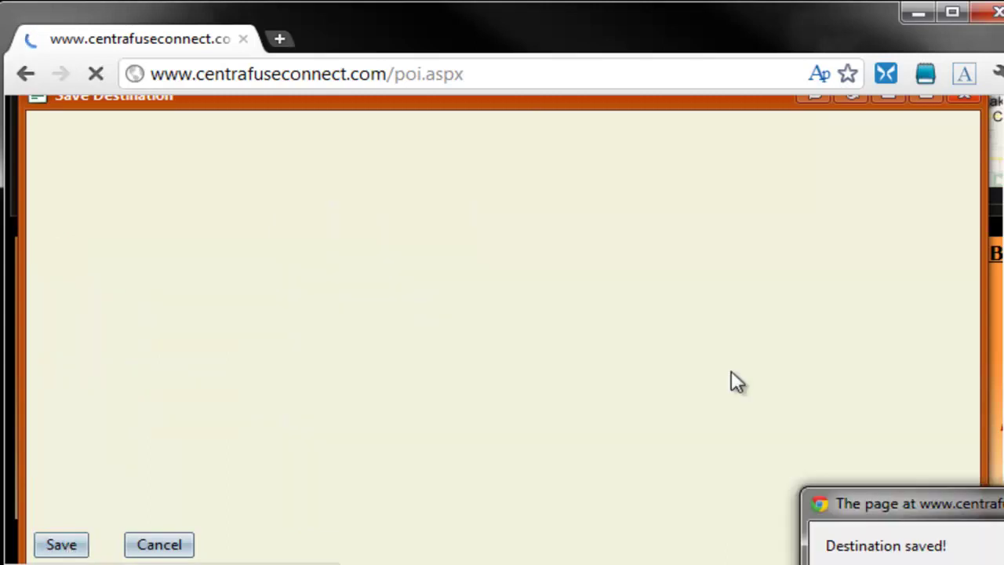
{"action": "left_click", "coordinate": [477, 310]}
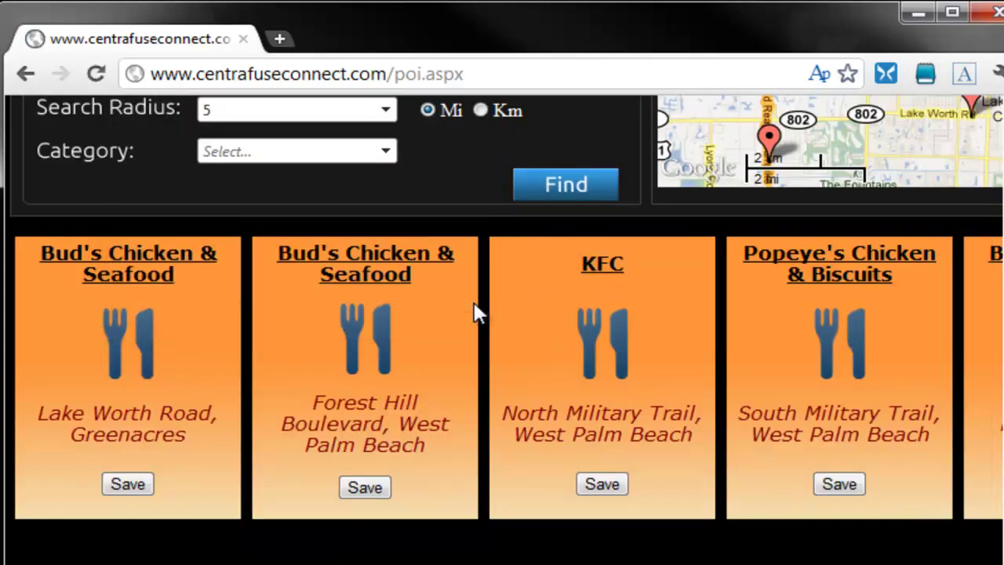
{"action": "scroll", "coordinate": [518, 378], "scroll_direction": "up", "scroll_amount": 3}
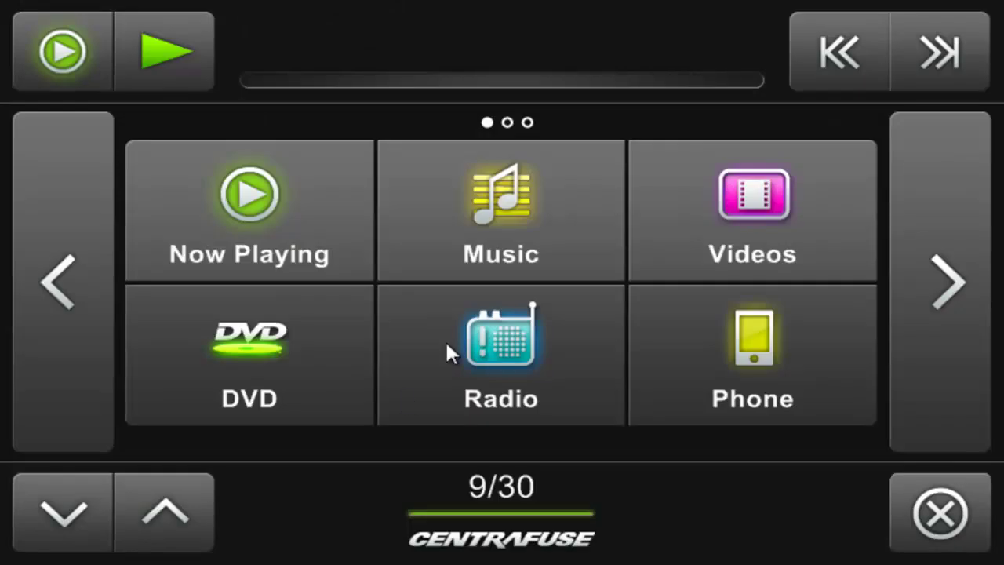
{"action": "left_click", "coordinate": [938, 302]}
{"action": "left_click", "coordinate": [938, 303]}
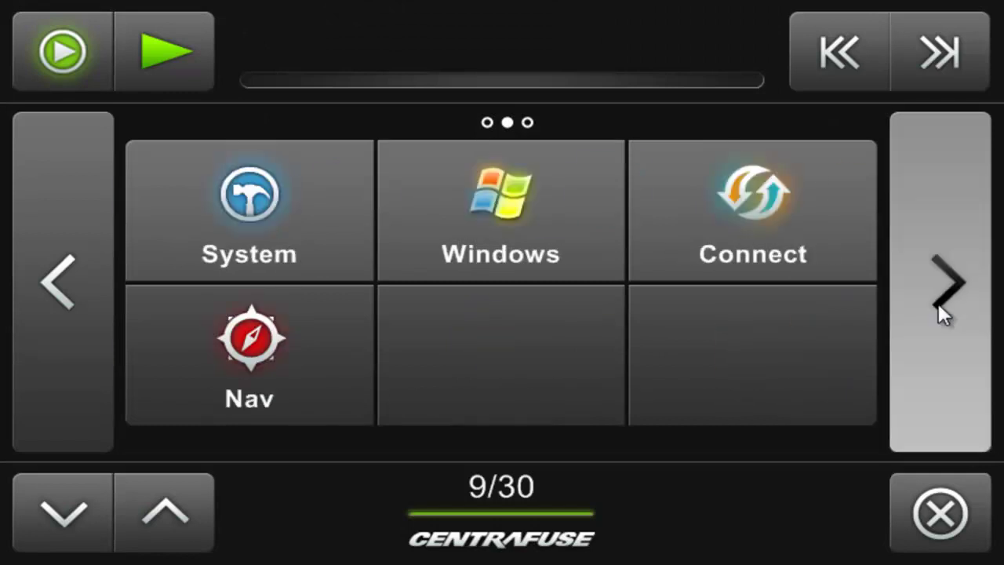
Step: Select the synced KFC from Connect's saved destinations in Centrafuse and request a route
{"action": "left_click", "coordinate": [758, 260]}
{"action": "left_click", "coordinate": [123, 424]}
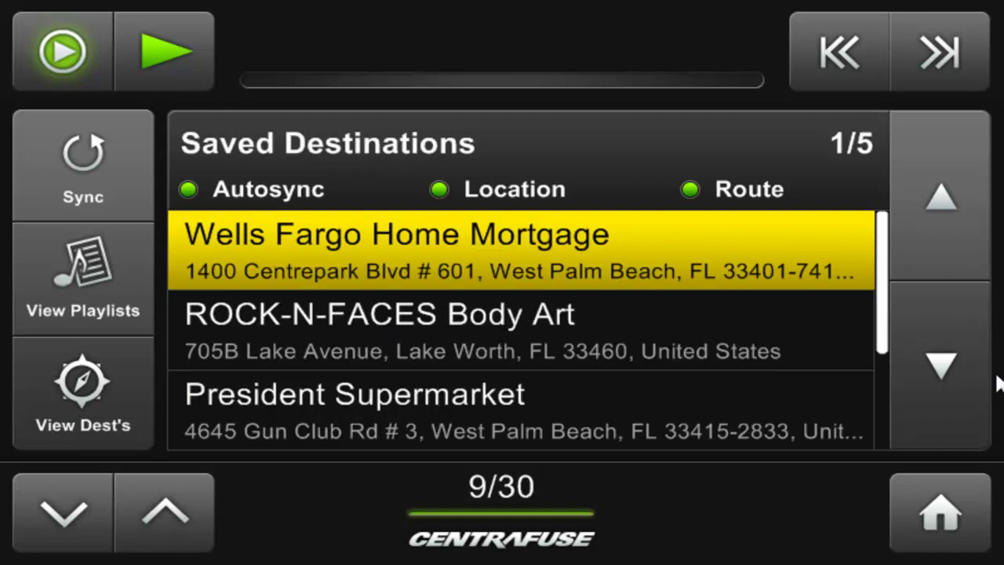
{"action": "left_click", "coordinate": [941, 367]}
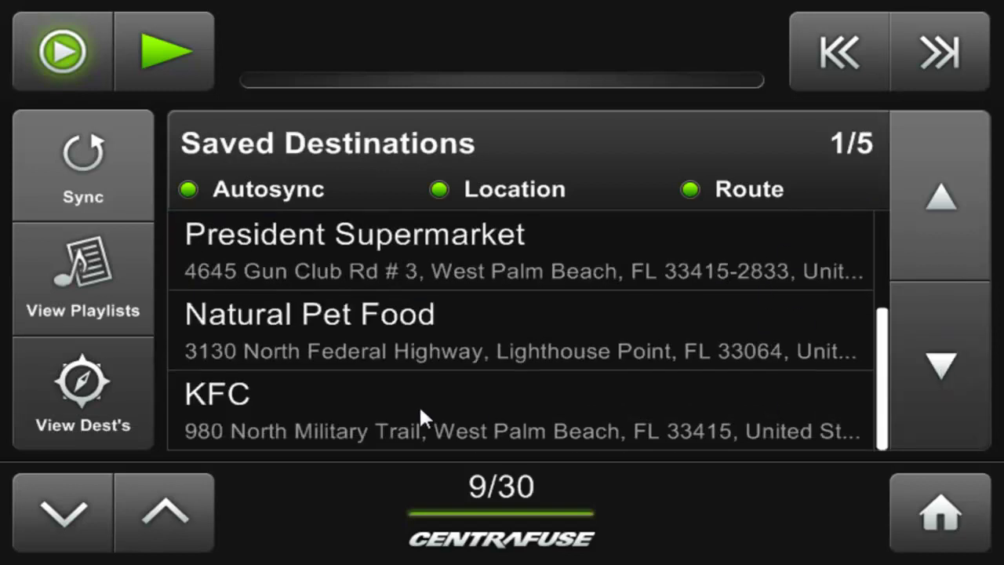
{"action": "left_click", "coordinate": [419, 411]}
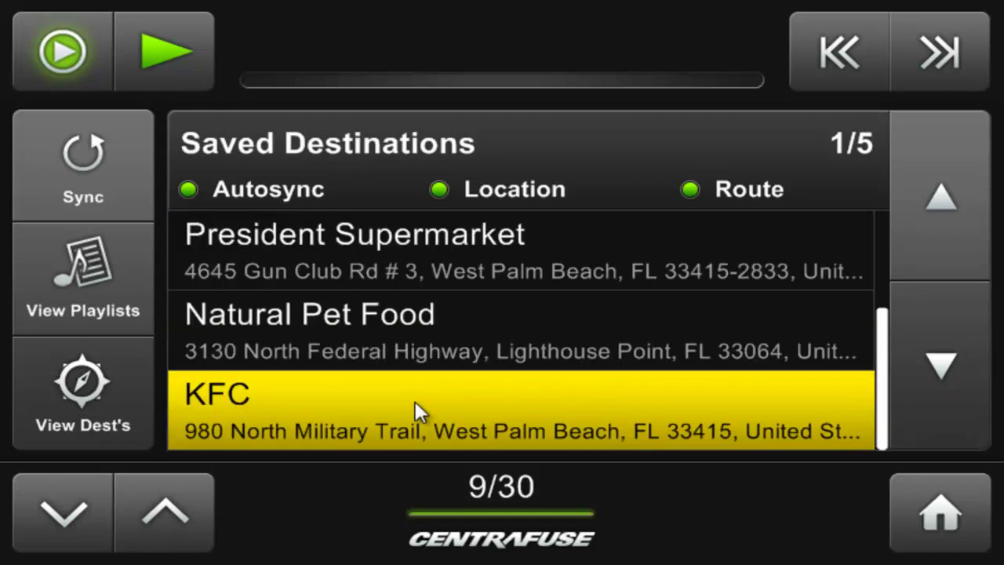
{"action": "left_click", "coordinate": [422, 411]}
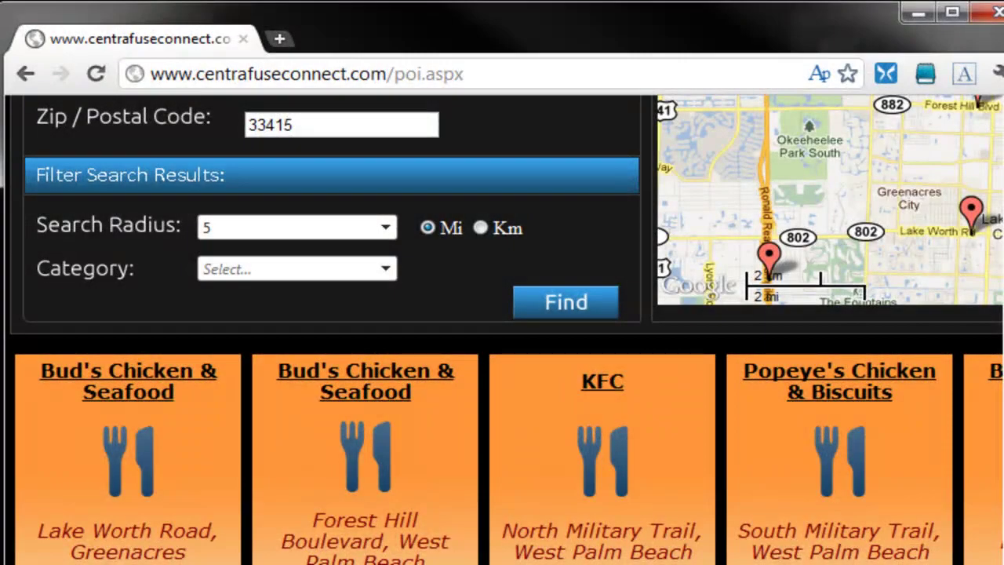
{"action": "scroll", "coordinate": [488, 179], "scroll_direction": "up", "scroll_amount": 6}
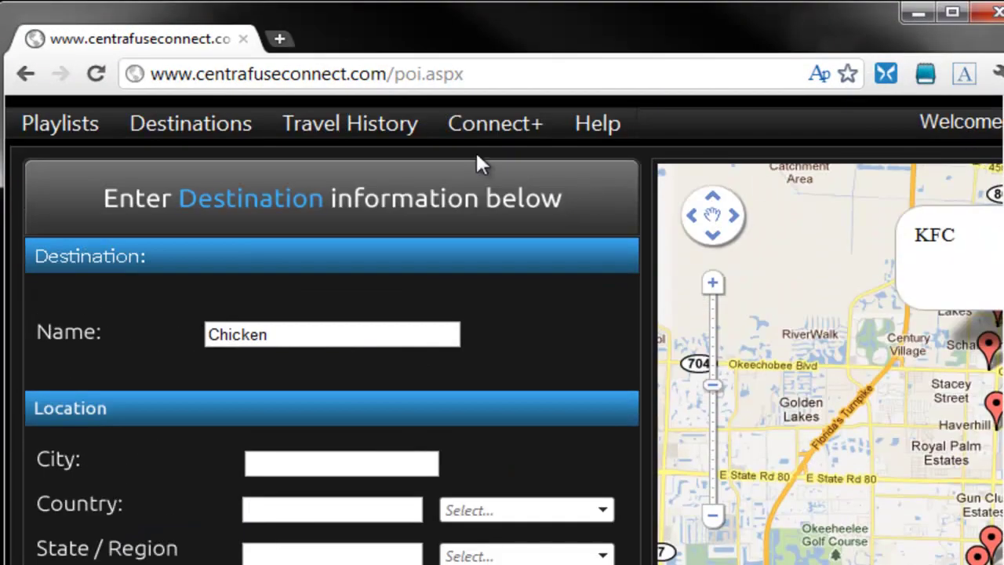
{"action": "mouse_move", "coordinate": [479, 119]}
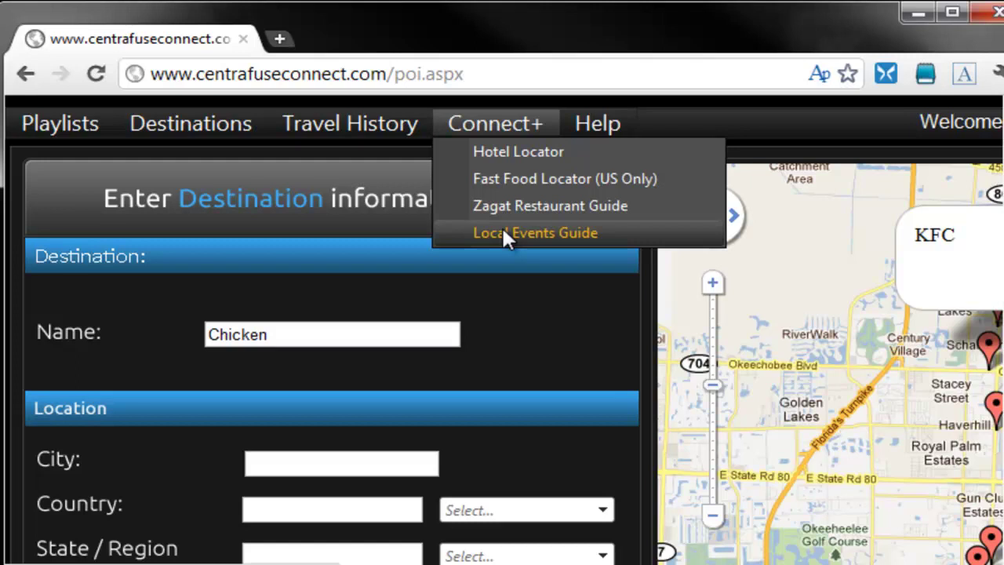
{"action": "mouse_move", "coordinate": [334, 122]}
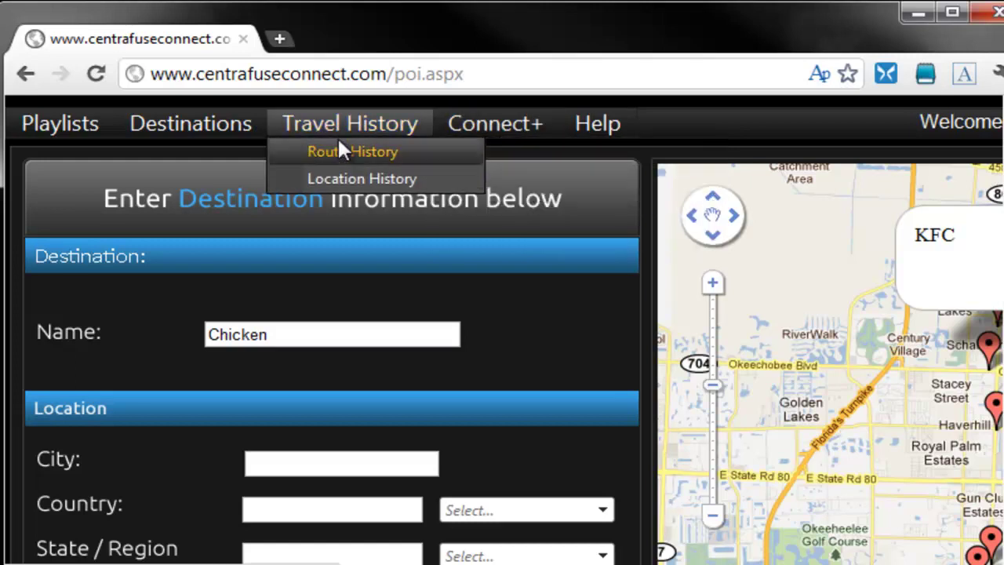